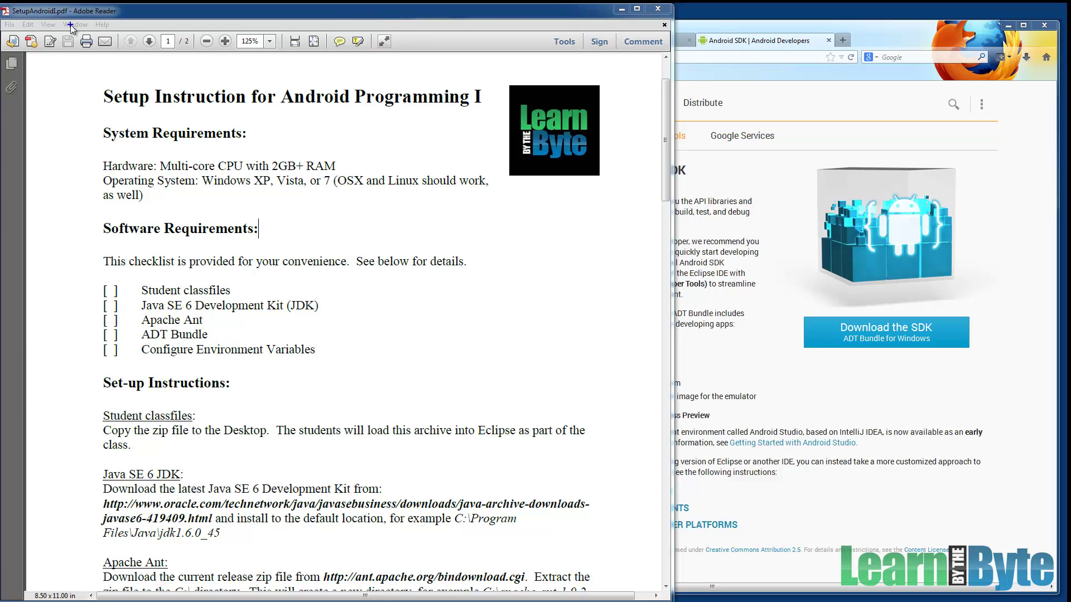
Outline the Operating System requirement, OSX/Linux note, software checklist and Student classfiles paragraph in the PDF.
click(330, 25)
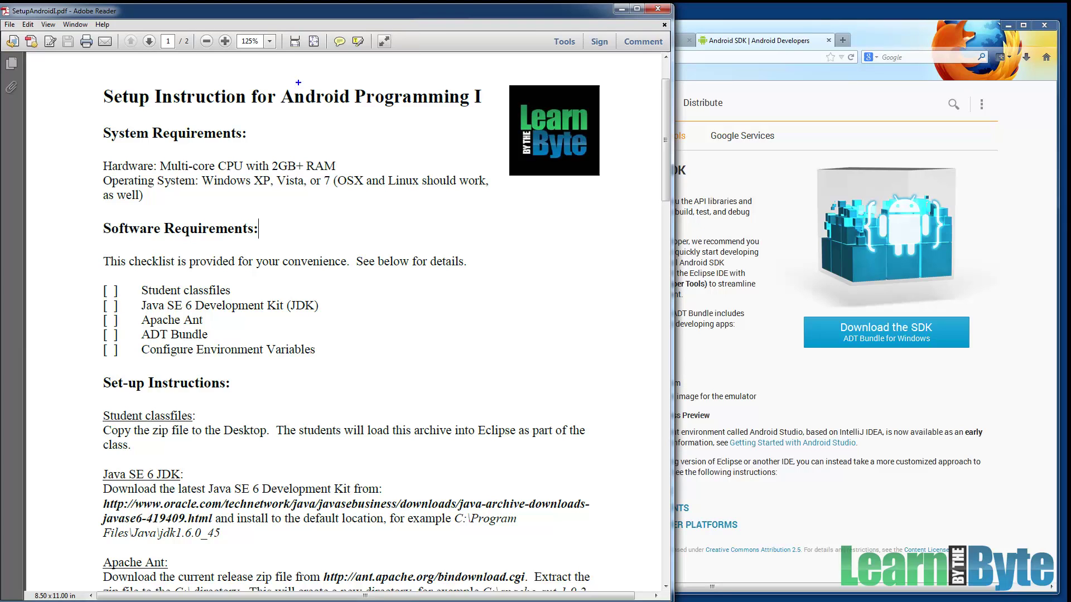
drag(231, 204, 336, 206)
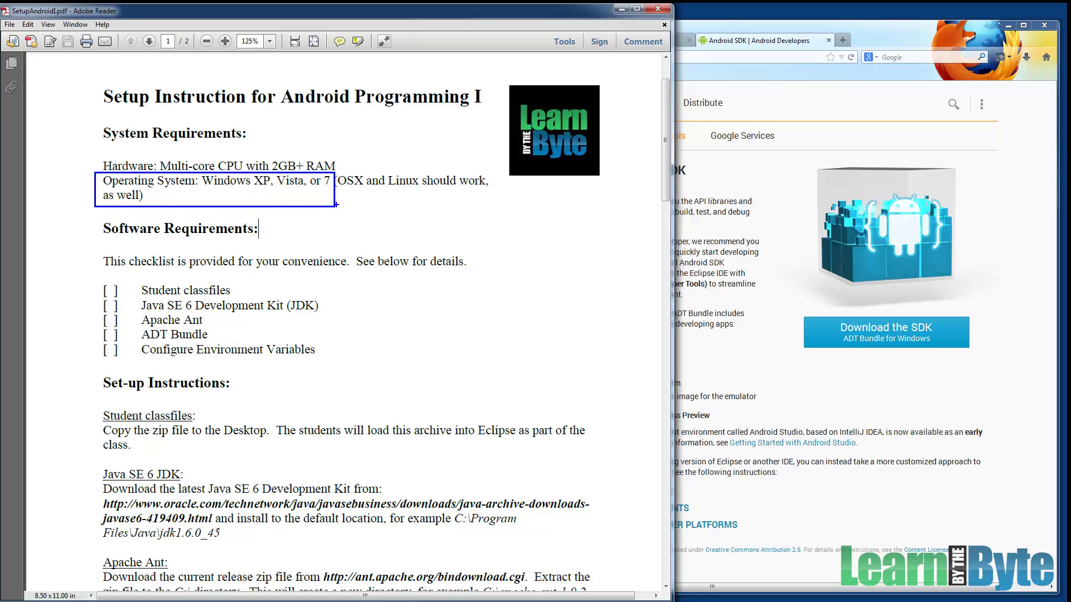
key(e)
mouse_move(335, 162)
mouse_down()
mouse_move(365, 195)
mouse_move(422, 206)
mouse_up()
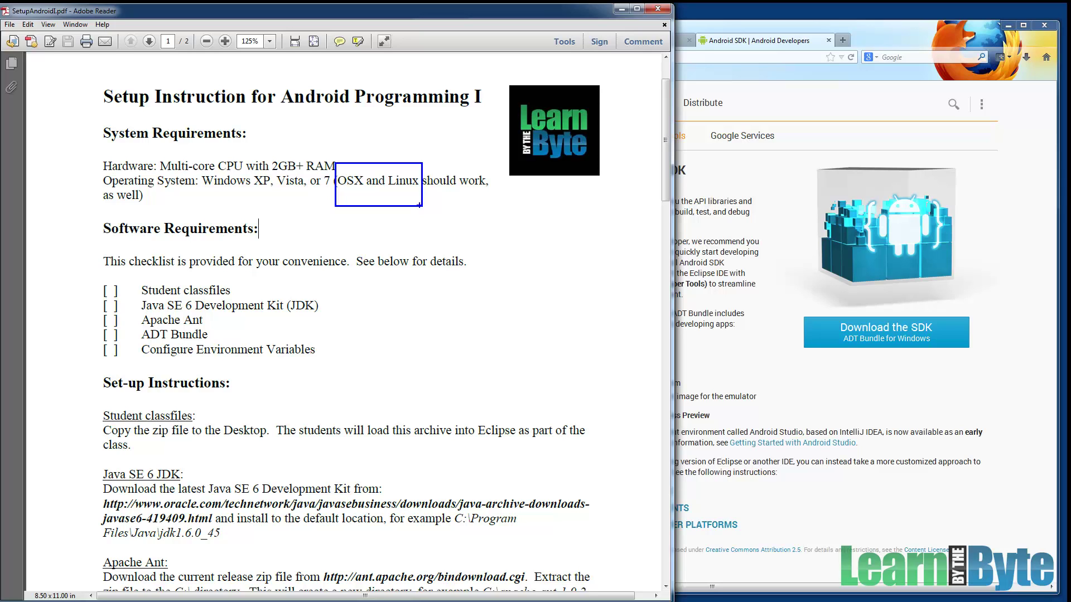
key(Escape)
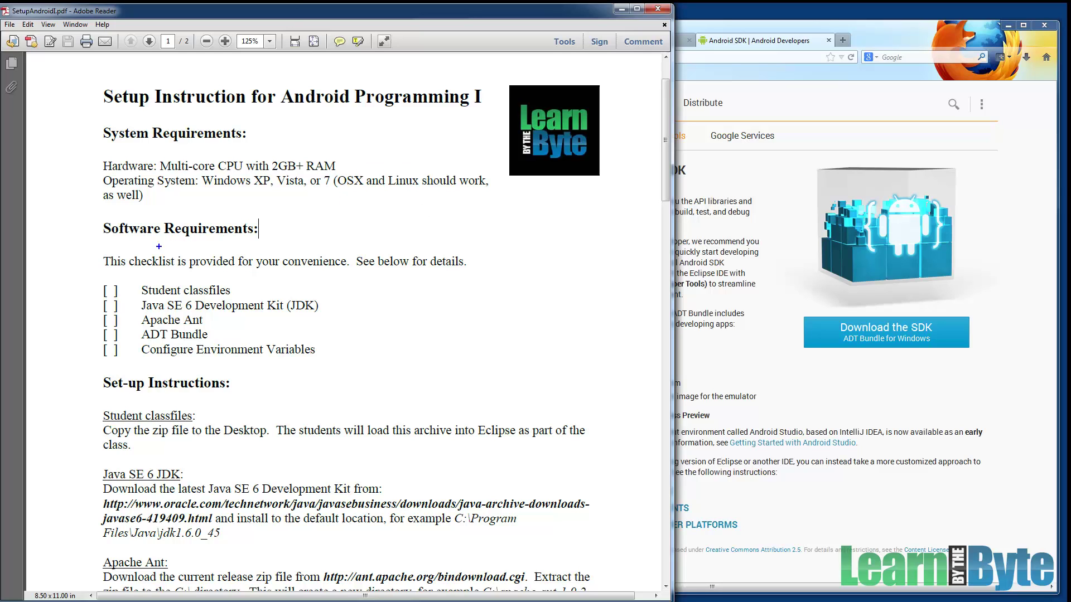
drag(89, 272, 340, 371)
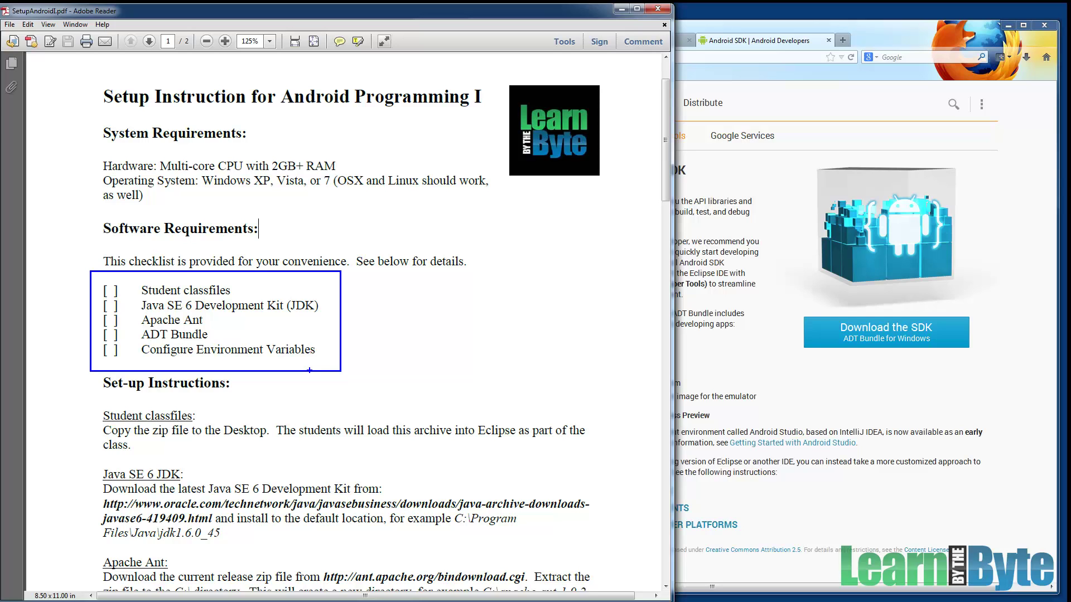
key(e)
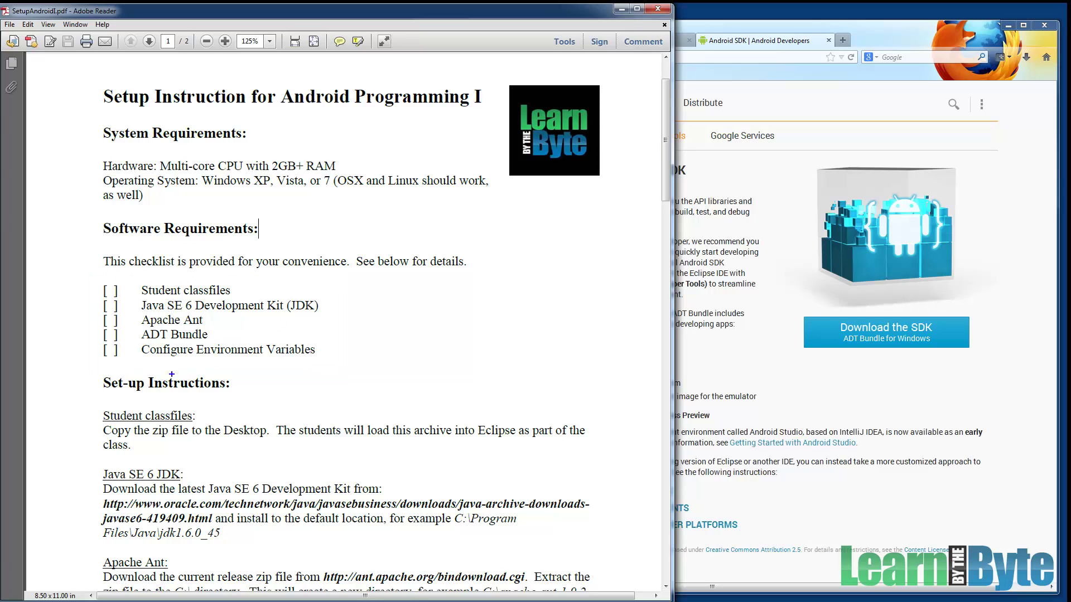
mouse_move(78, 392)
mouse_down()
mouse_move(167, 443)
mouse_move(377, 476)
mouse_move(551, 477)
mouse_move(606, 463)
mouse_up()
Outline the Java SE 6 JDK paragraph and the Android developer site address, then raise the Android SDK page.
scroll(168, 242, down, 5)
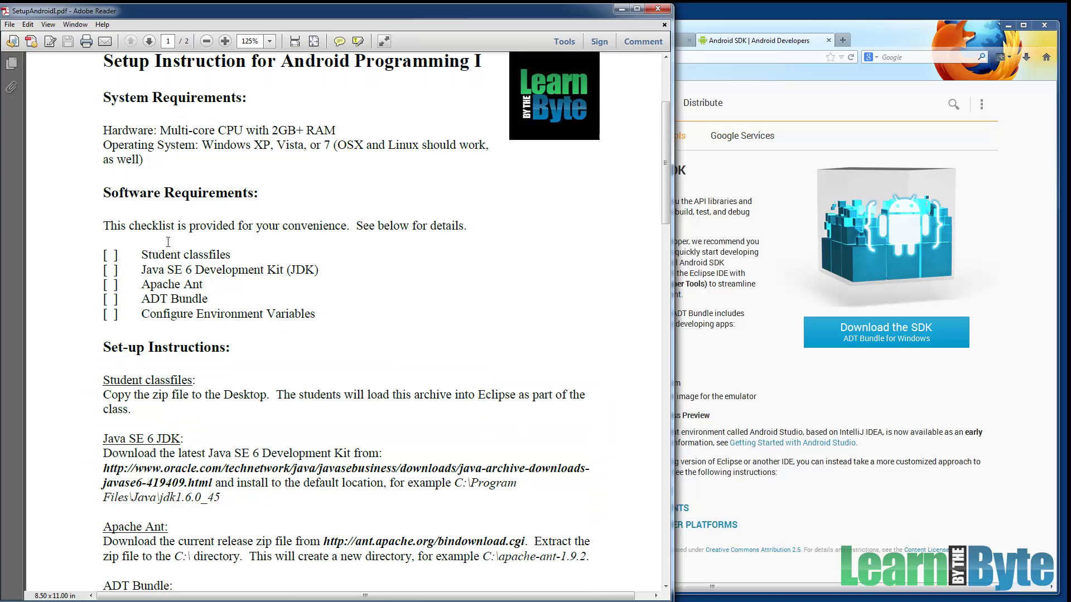
scroll(147, 254, down, 3)
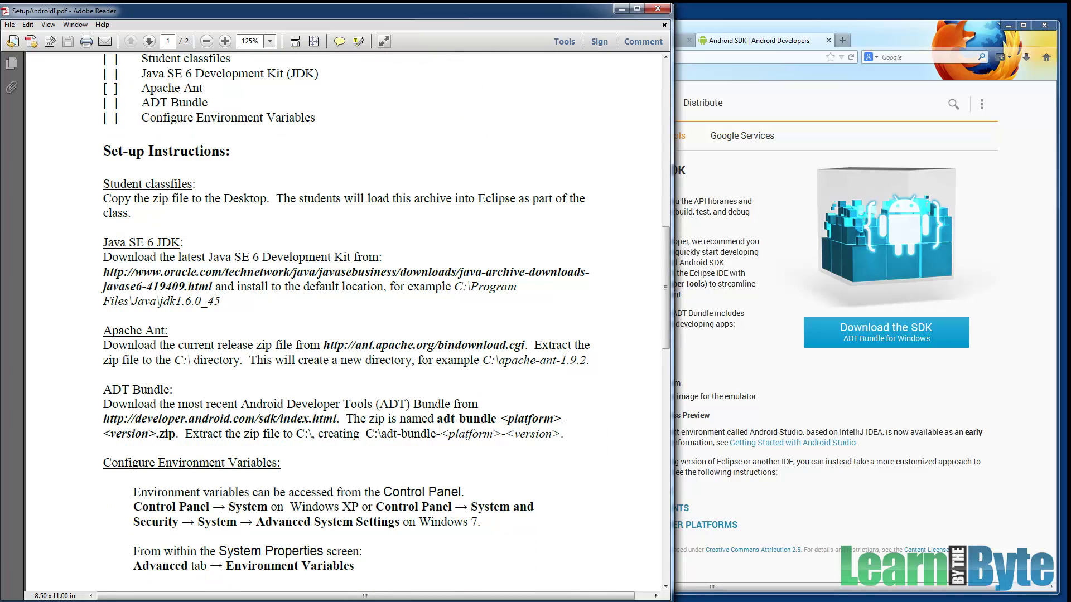
mouse_move(91, 231)
mouse_down()
mouse_move(117, 271)
mouse_move(213, 306)
mouse_move(385, 334)
mouse_move(579, 336)
mouse_move(618, 324)
mouse_up()
mouse_move(90, 409)
mouse_down()
mouse_move(179, 437)
mouse_move(345, 428)
mouse_up()
click(687, 233)
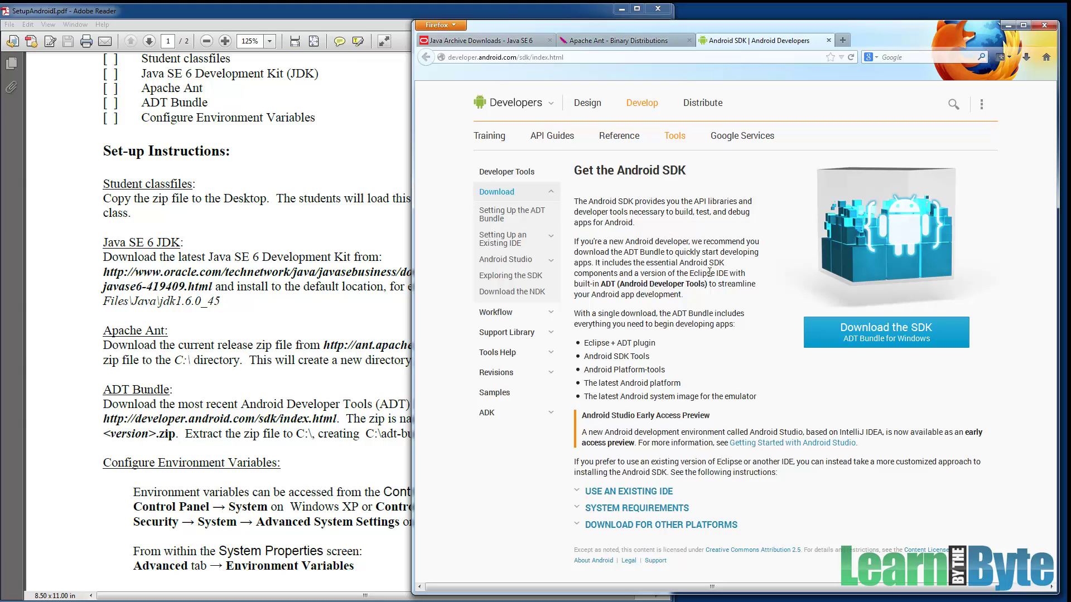
Expand the Android SDK system requirements, then outline the setup PDF's JDK download paragraph.
click(636, 508)
scroll(652, 489, down, 5)
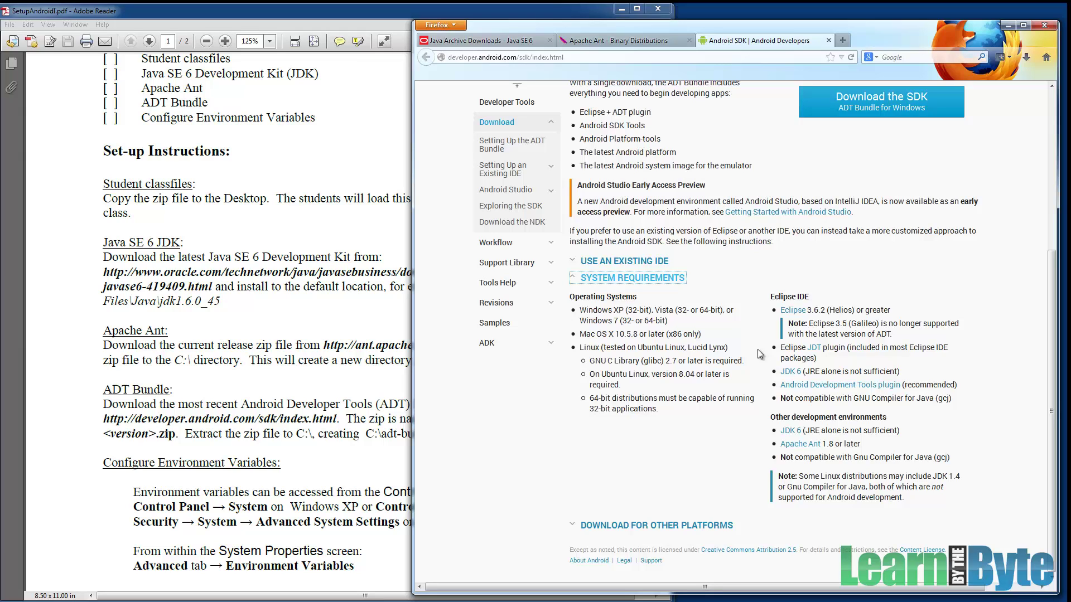
click(385, 310)
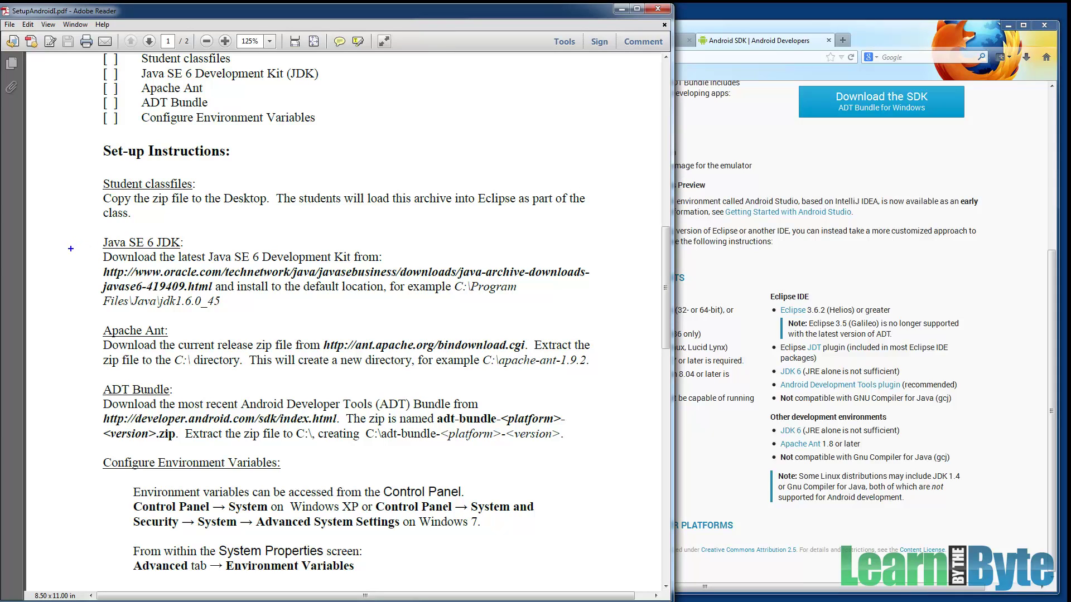
drag(73, 251, 616, 320)
Switch to Oracle's Java SE 6 archive downloads page and locate the JDK 6u45 entry.
click(713, 201)
click(511, 41)
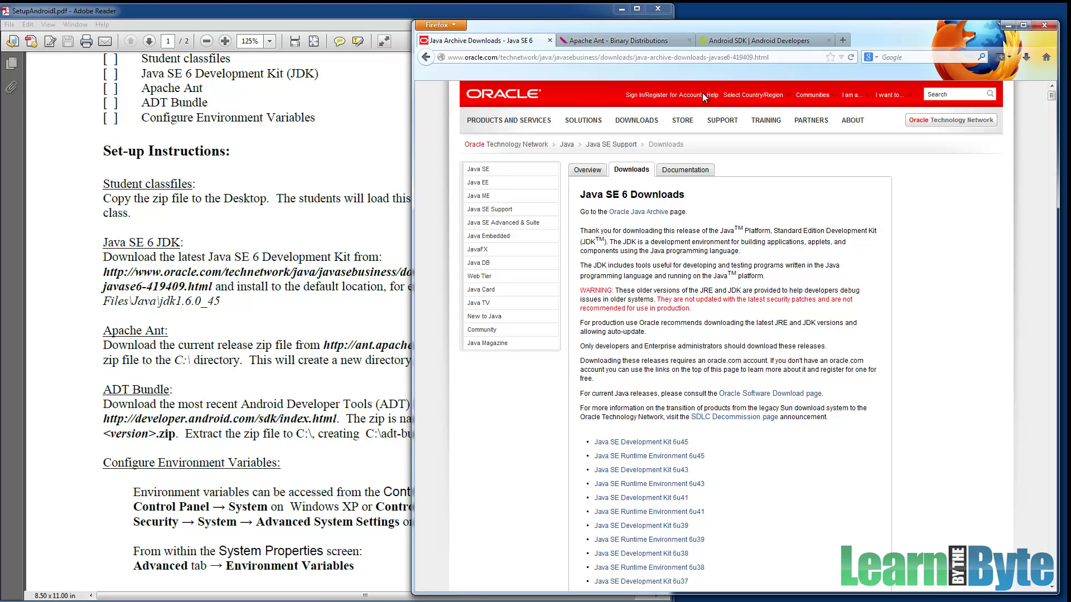
drag(591, 195, 748, 208)
scroll(746, 204, down, 5)
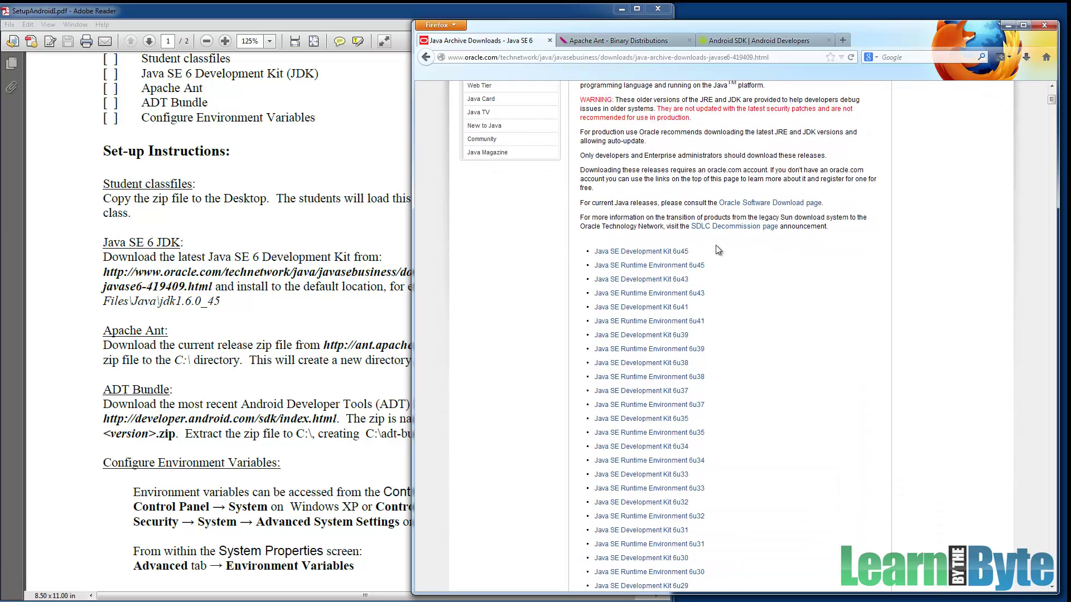
drag(698, 251, 592, 254)
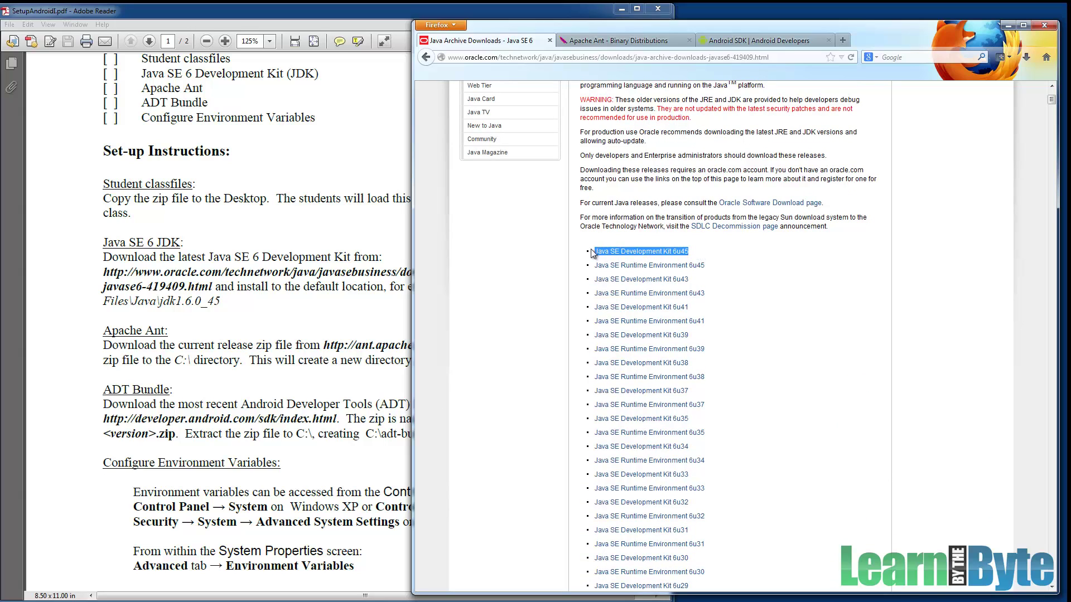
click(649, 240)
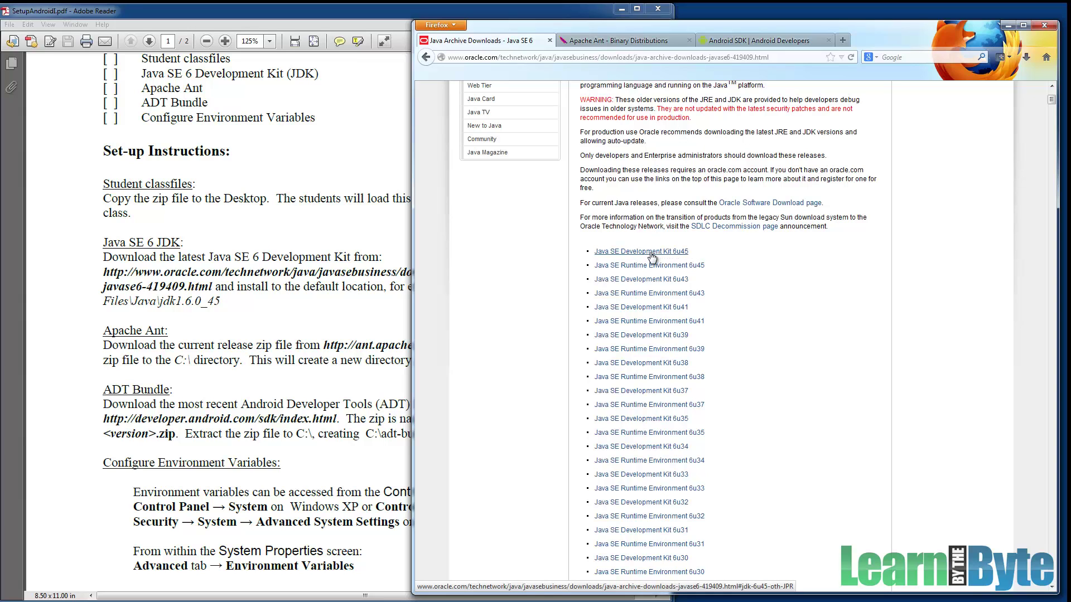
Open the JDK 6u45 download table, accept the license agreement, and pick the Windows x64 installer.
click(651, 254)
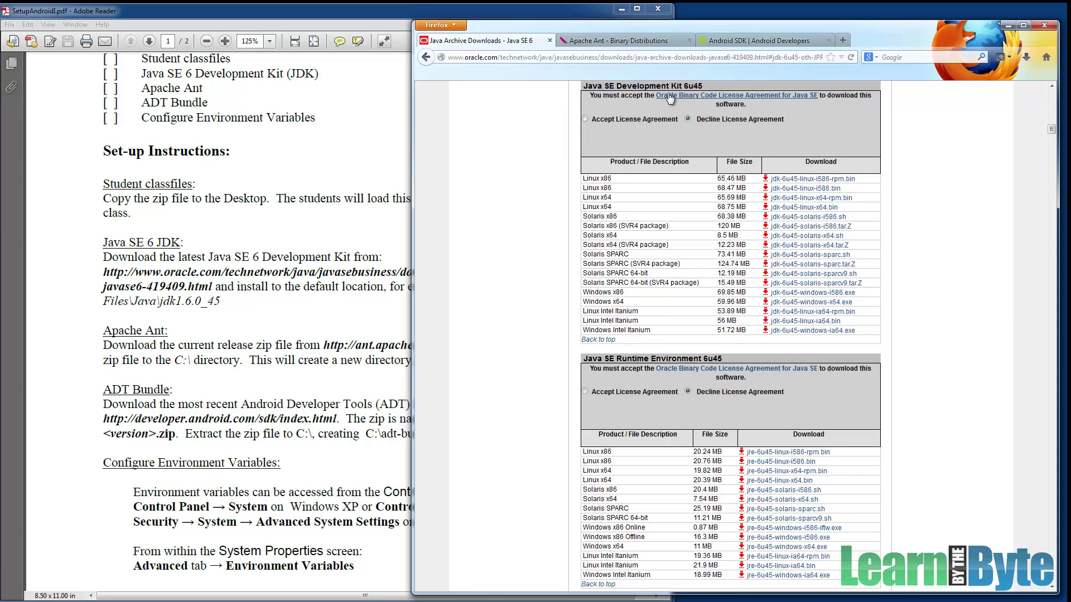
click(585, 119)
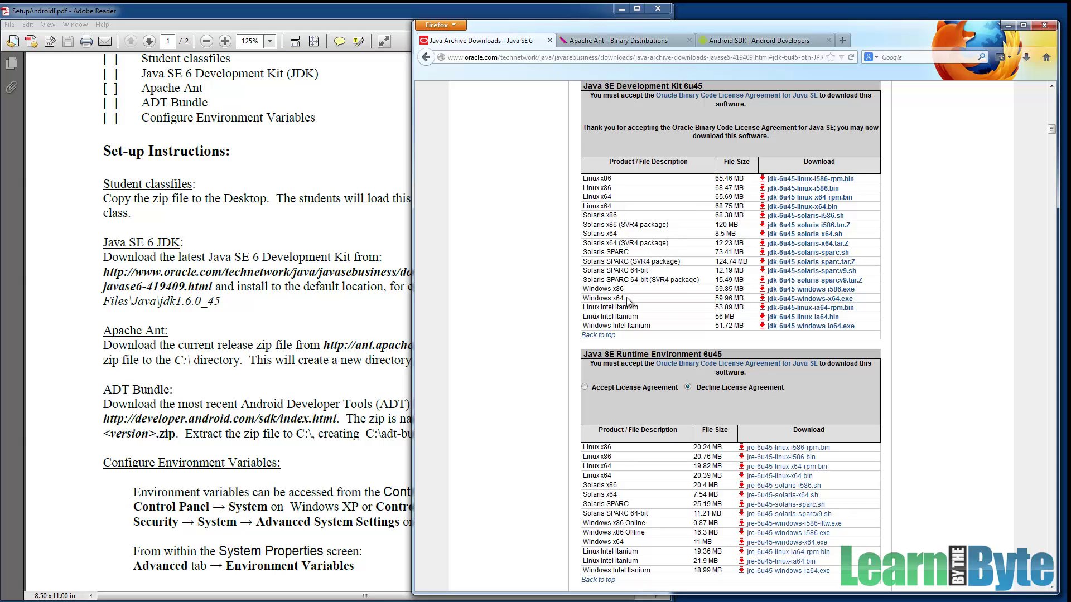
drag(624, 290, 612, 289)
drag(624, 299, 613, 298)
Start the Windows x64 JDK download and sign in with the Oracle account e-mail and password.
click(783, 300)
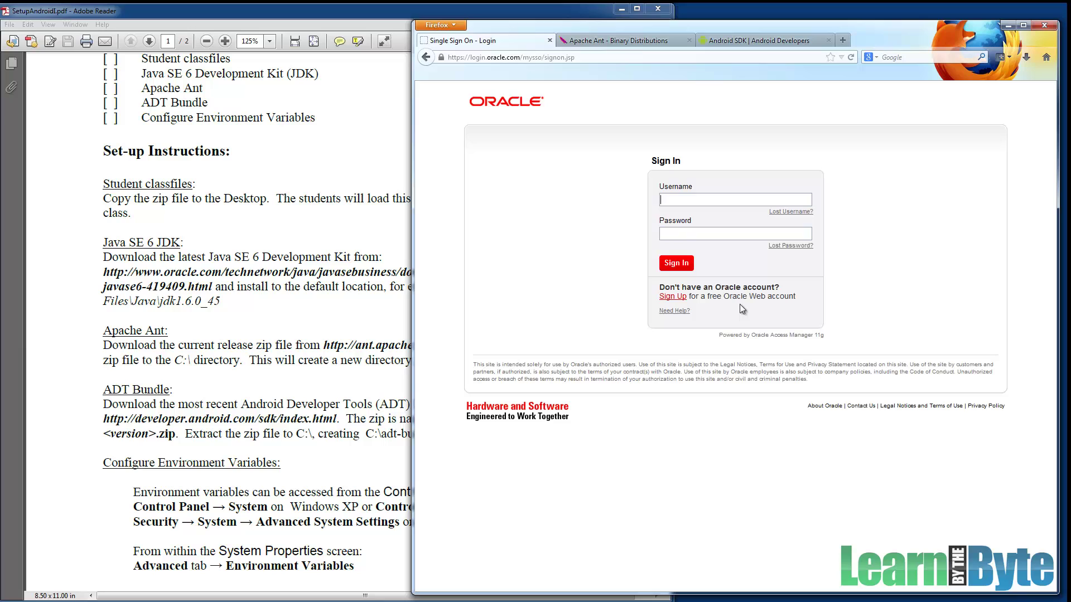
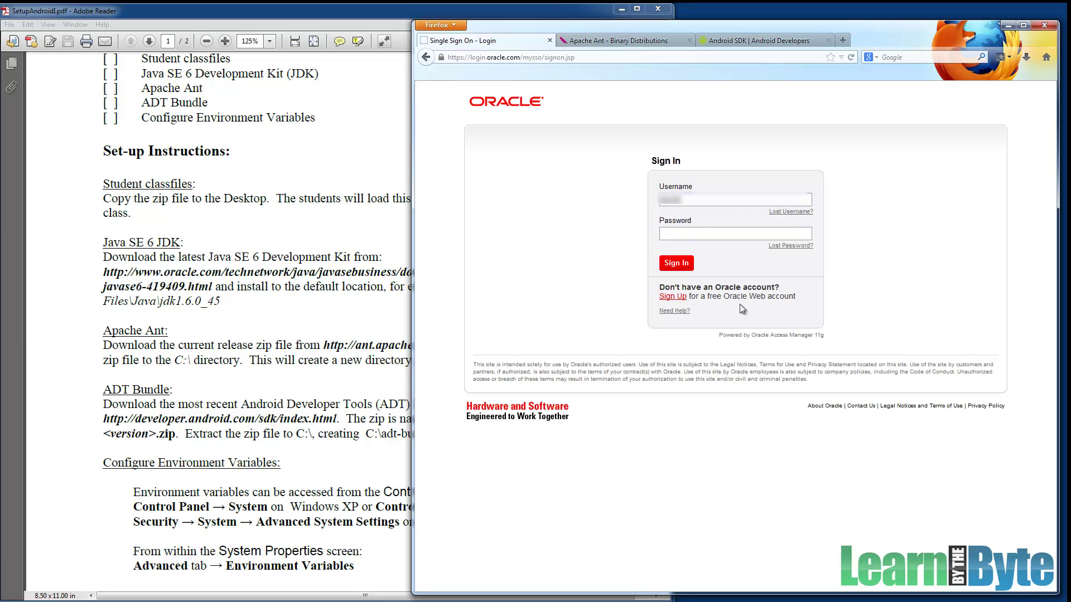
key(Tab)
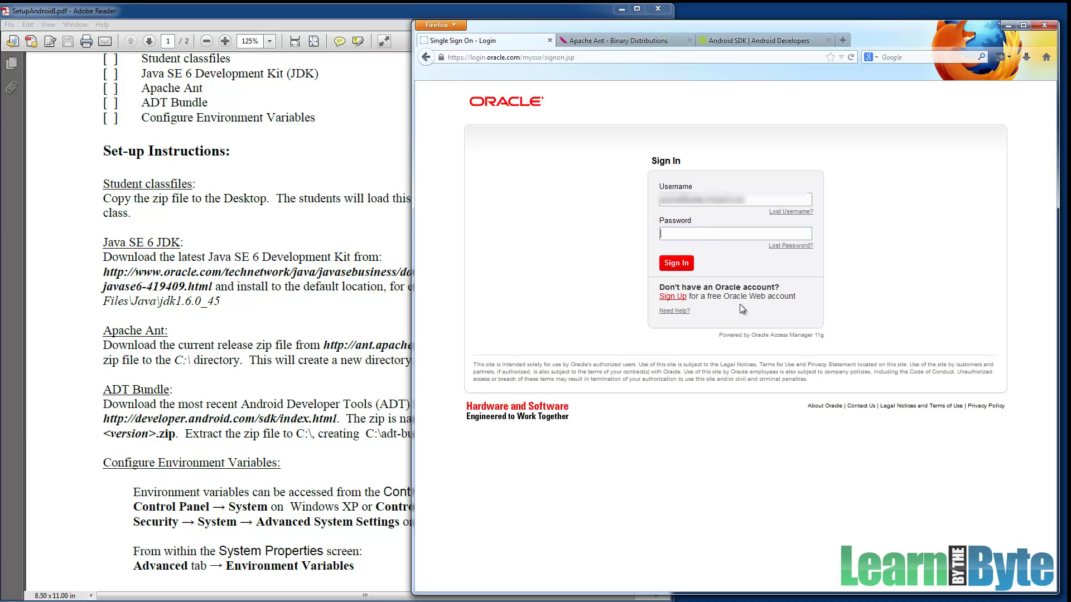
text(**********)
key(Return)
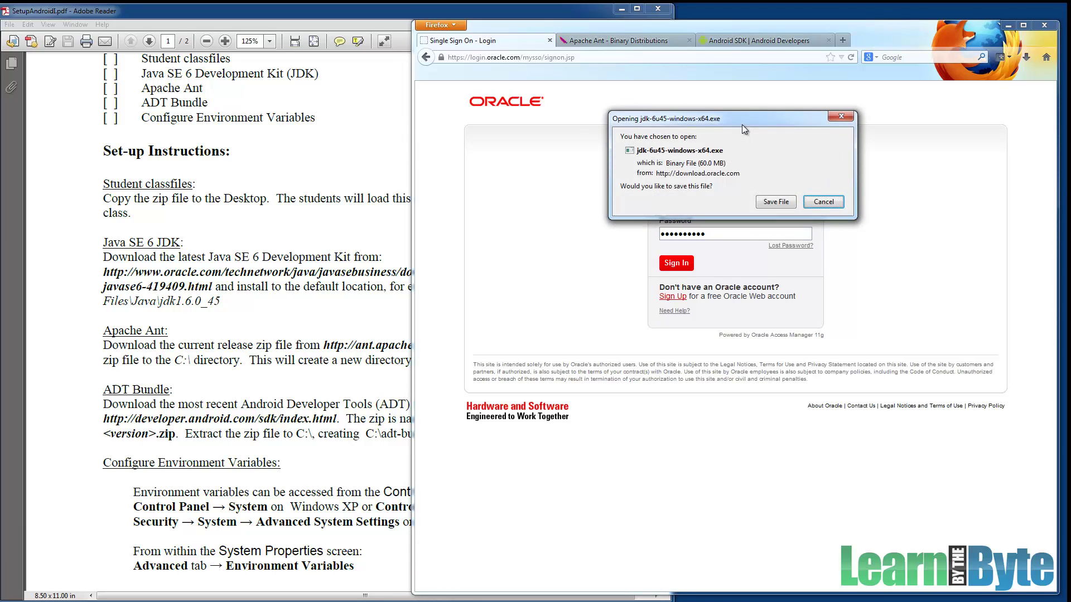
Save jdk-6u45-windows-x64.exe and bring the setup PDF back to the front.
drag(741, 124, 735, 153)
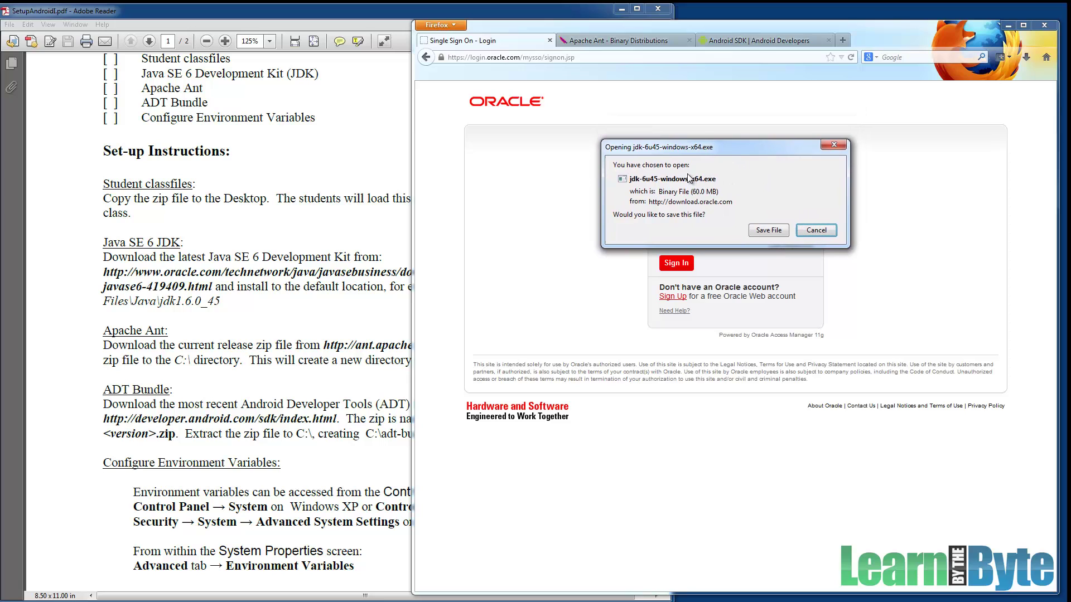
click(772, 230)
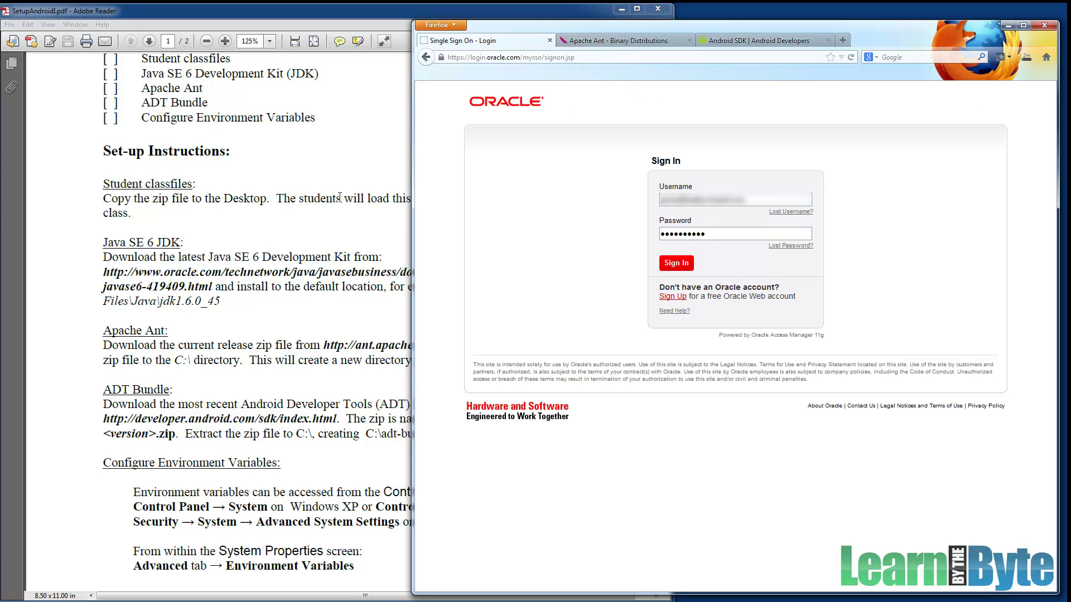
click(326, 229)
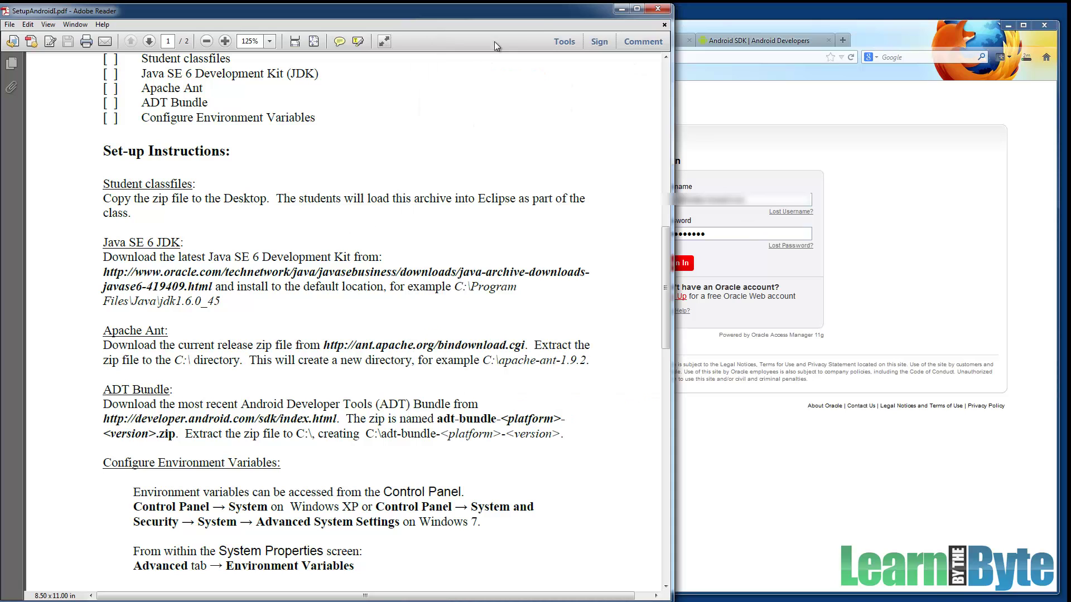
Move the PDF window right, scroll down, and outline the Apache Ant paragraph.
drag(540, 16, 616, 16)
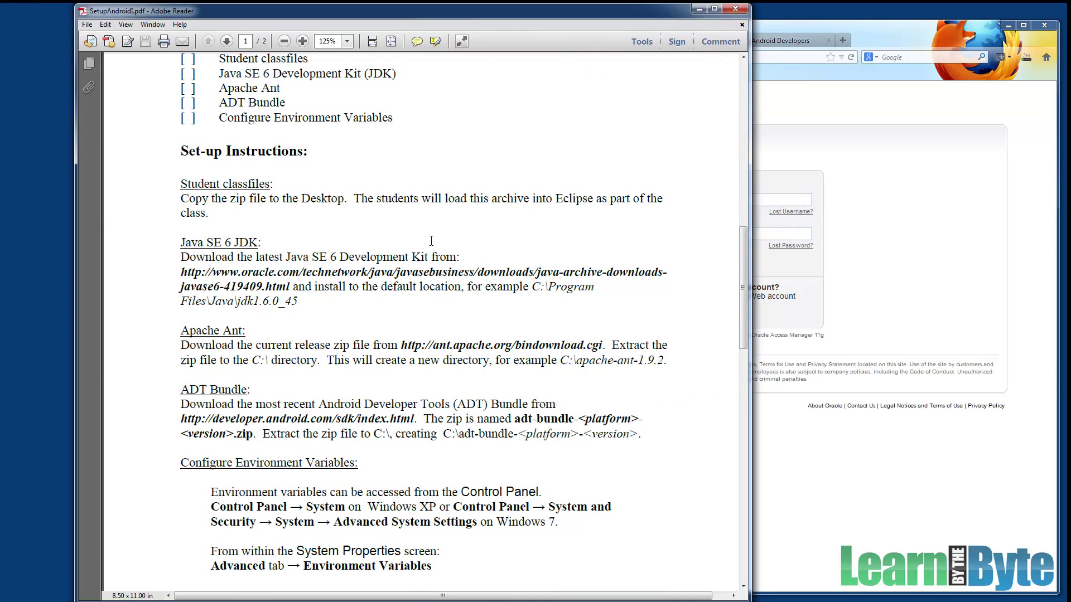
scroll(357, 320, down, 1)
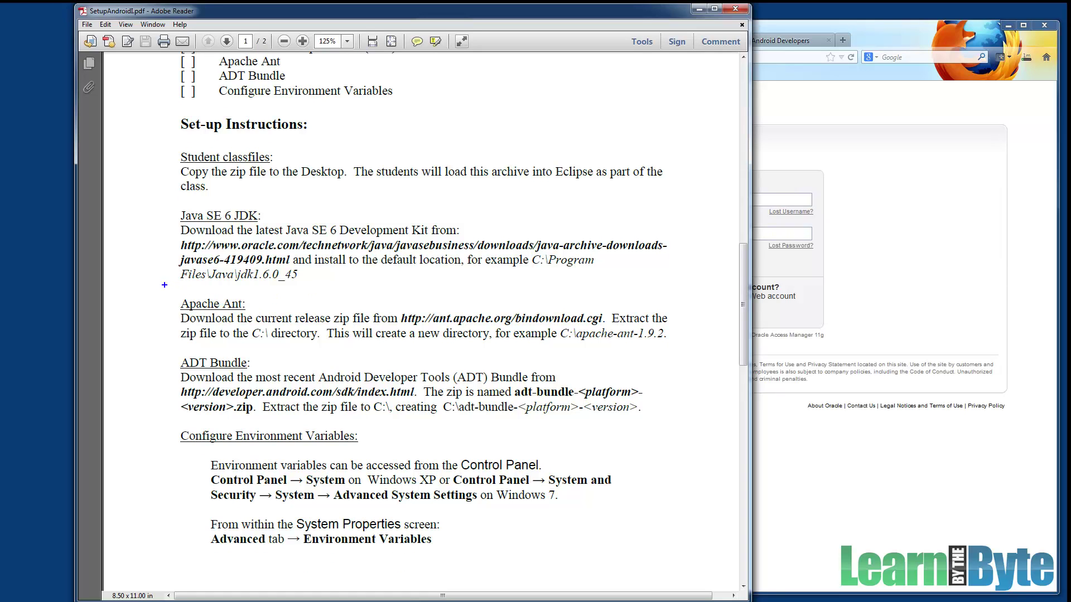
mouse_move(165, 285)
mouse_down()
mouse_move(191, 323)
mouse_move(467, 365)
mouse_move(689, 353)
mouse_up()
Switch to the Apache Ant download page and highlight the zip archive download line.
click(788, 88)
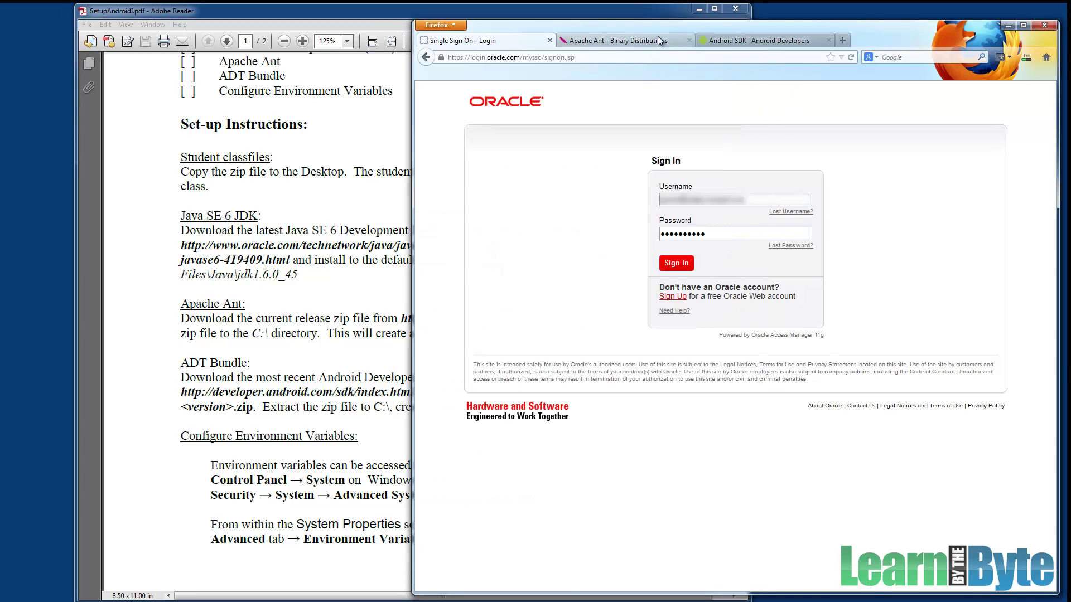
click(619, 40)
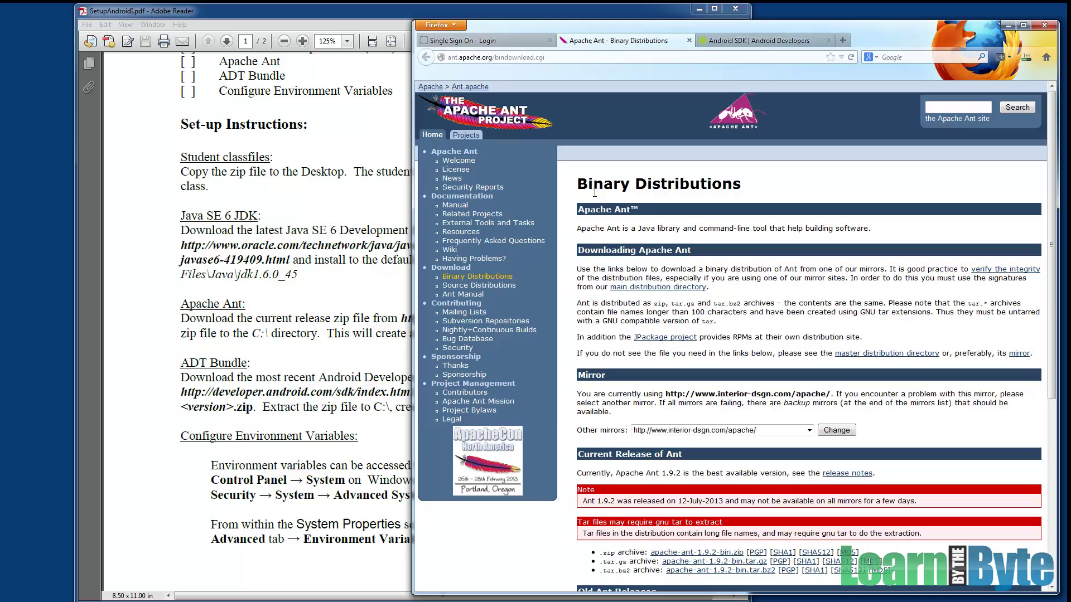
scroll(717, 279, down, 5)
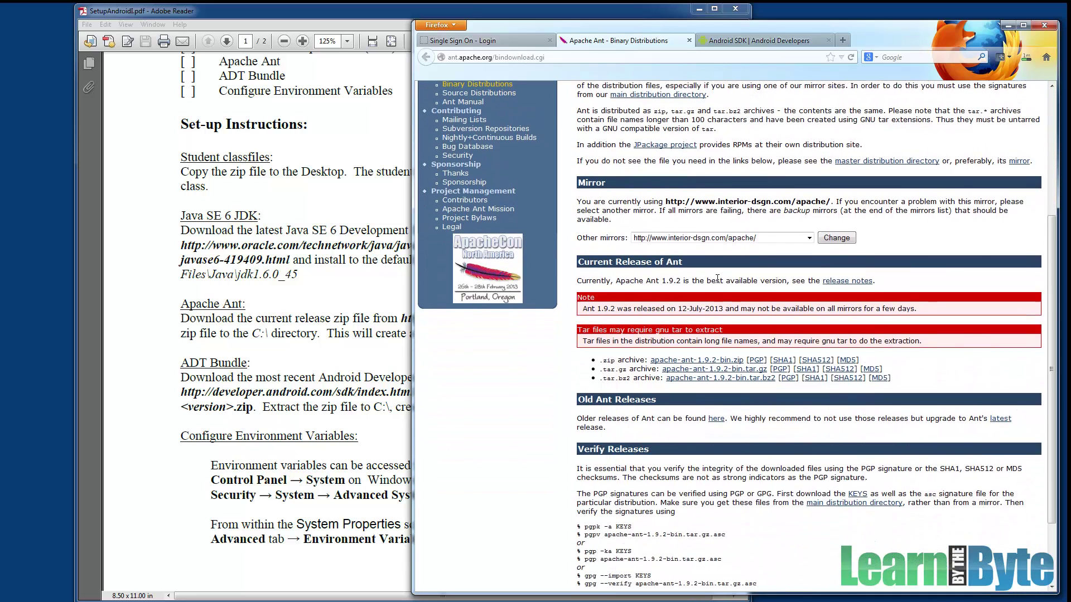
scroll(717, 279, down, 2)
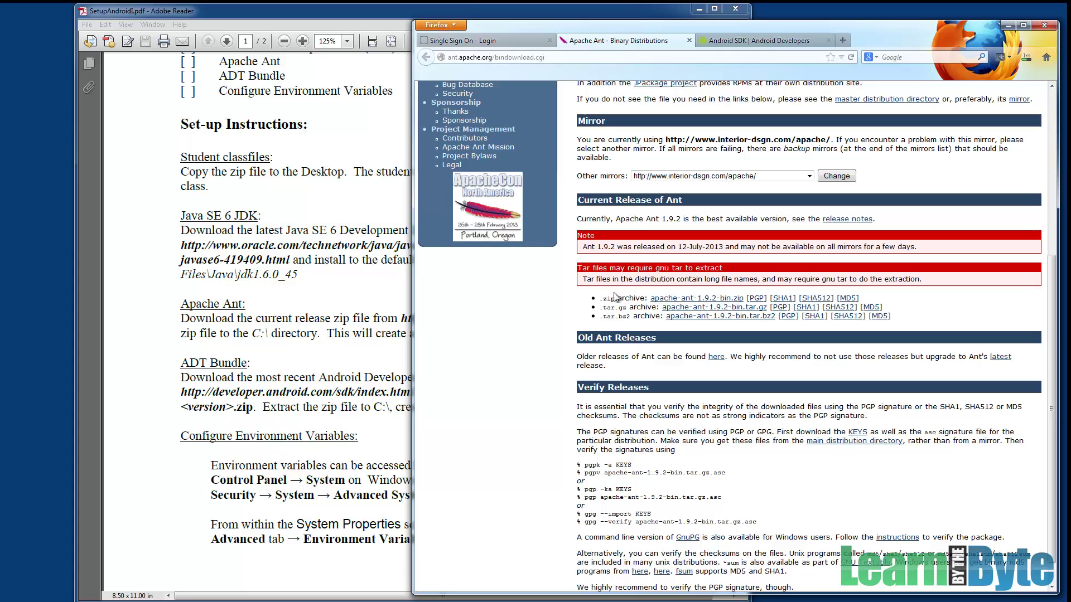
drag(600, 298, 697, 311)
Save apache-ant-1.9.2-bin.zip, then bring the setup PDF back in front.
click(735, 304)
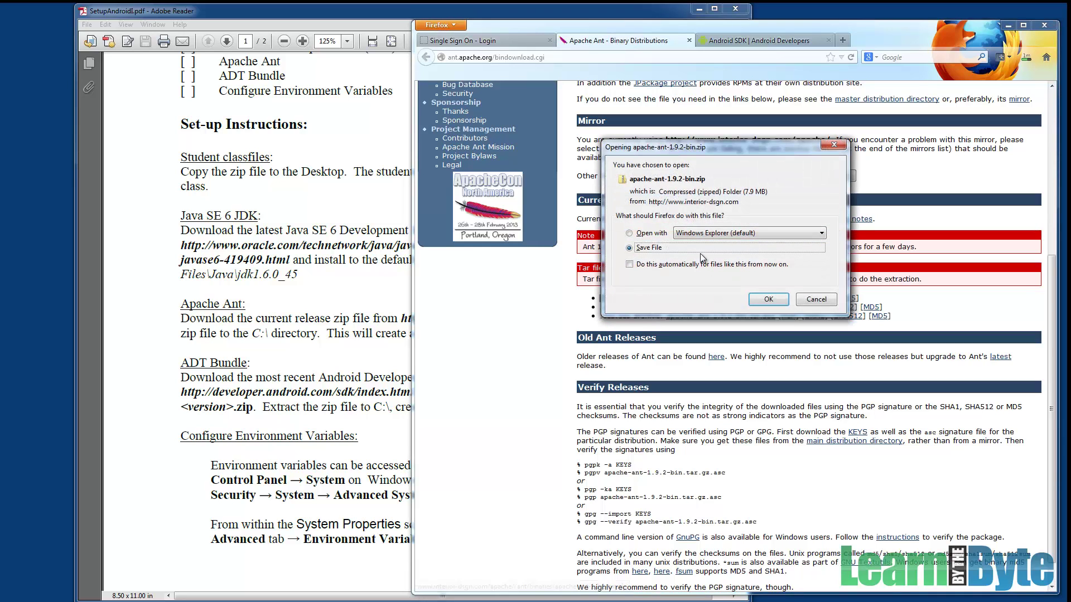
click(768, 299)
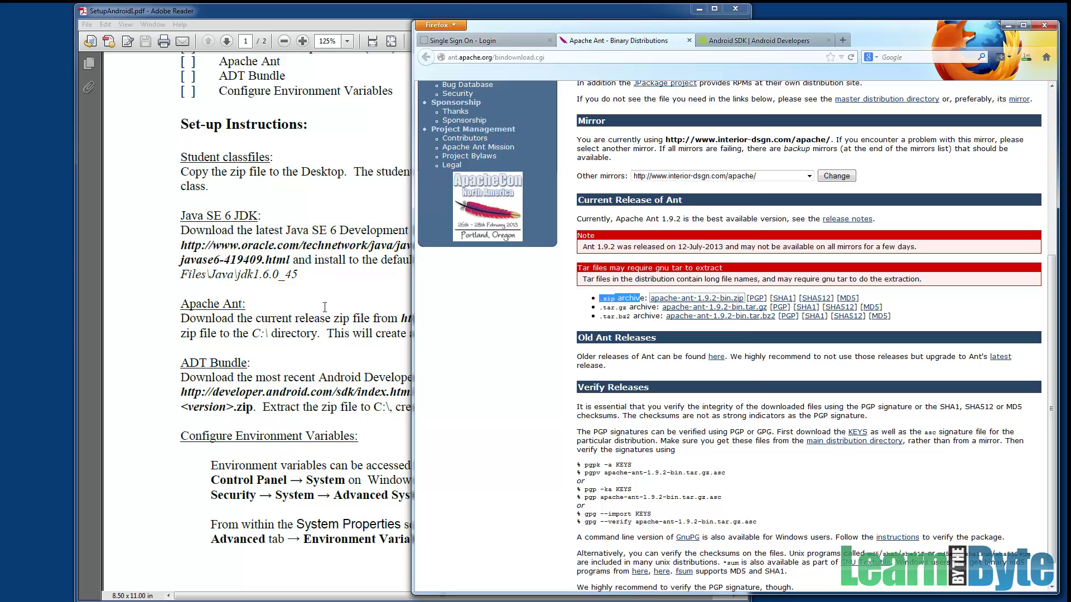
click(339, 322)
scroll(361, 316, down, 1)
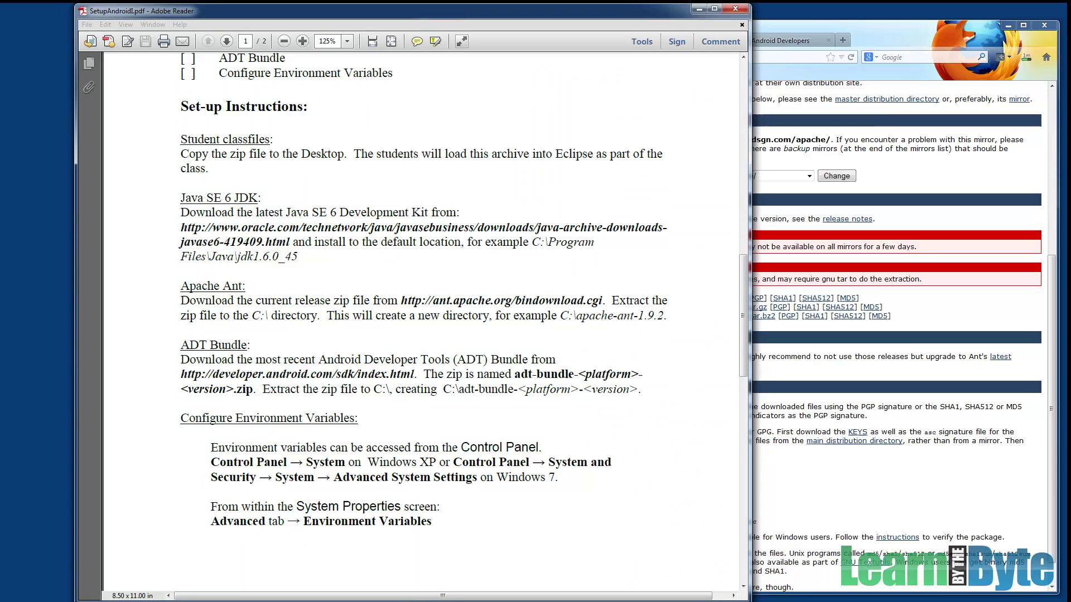
Frame the ADT Bundle paragraph in the PDF checklist, then clear the frame.
drag(159, 331, 676, 415)
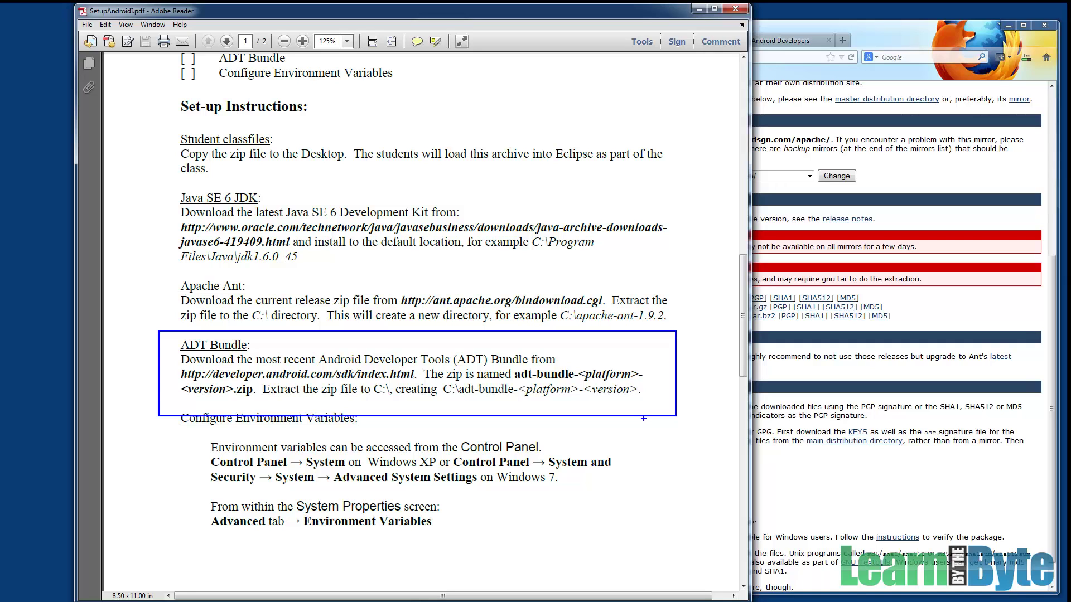
key(Escape)
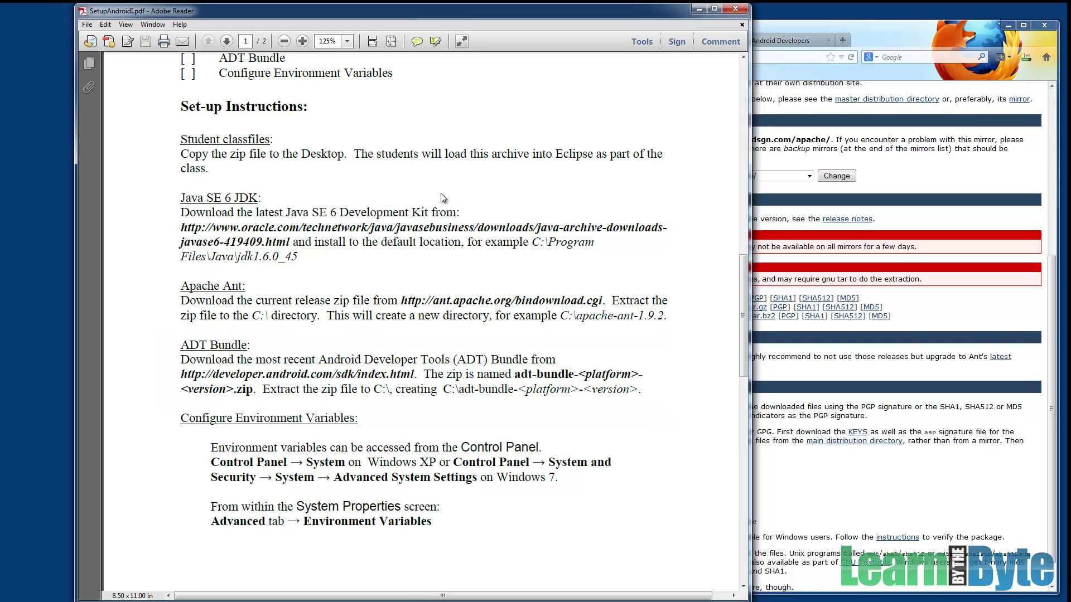
Switch to the Android SDK page and open the ADT Bundle download terms and conditions.
click(776, 42)
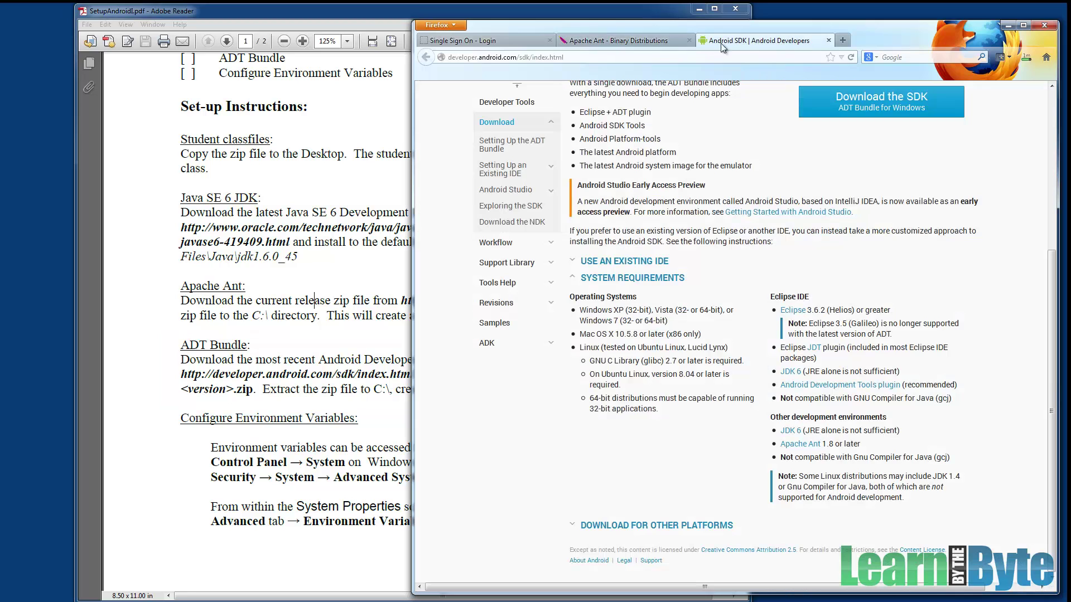
scroll(661, 177, up, 6)
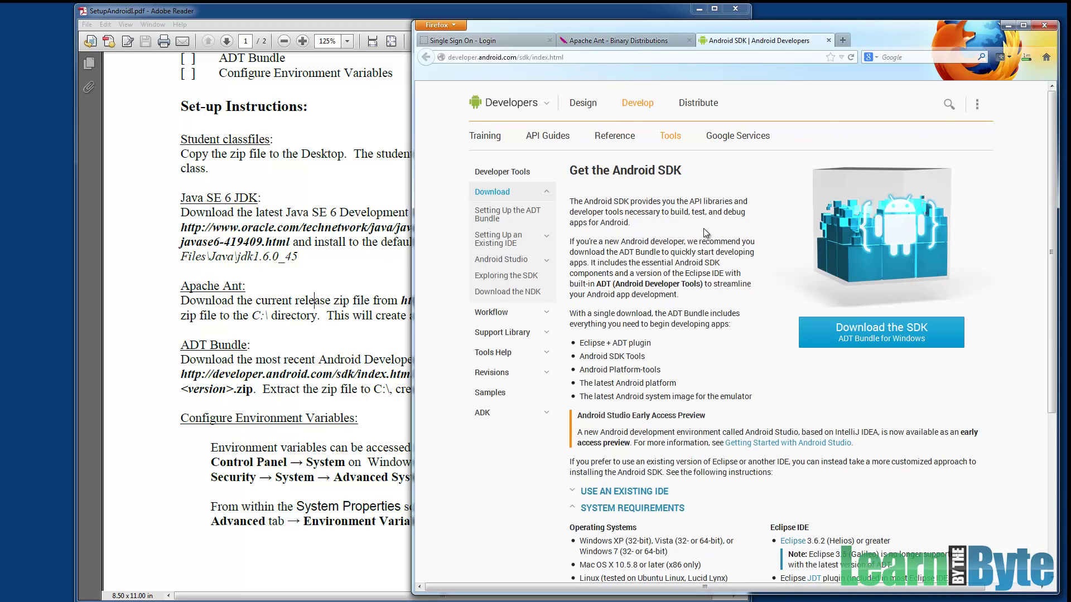
scroll(704, 228, down, 5)
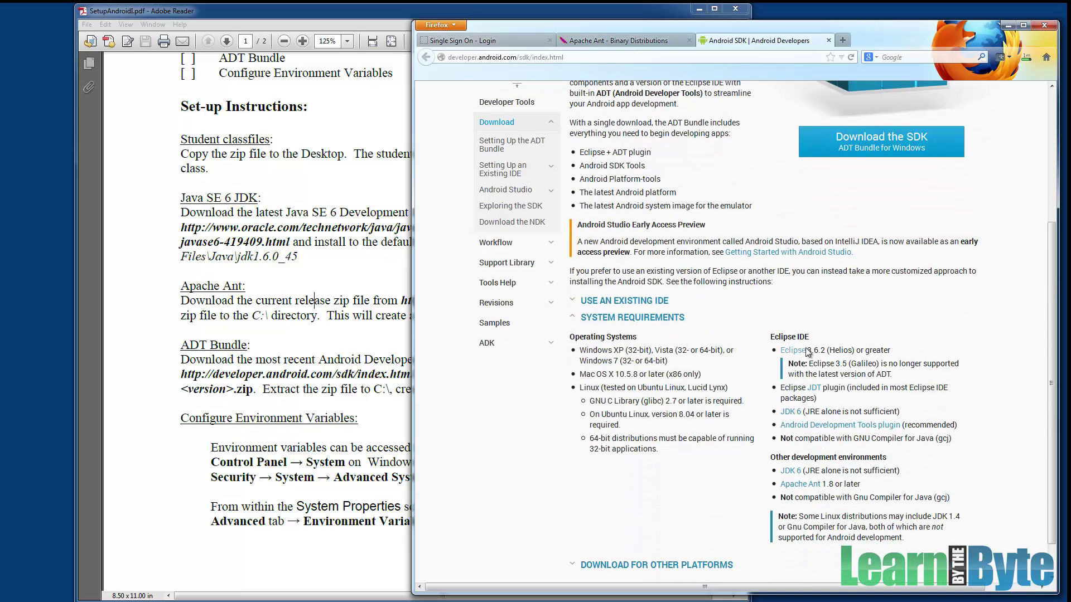
scroll(782, 321, up, 4)
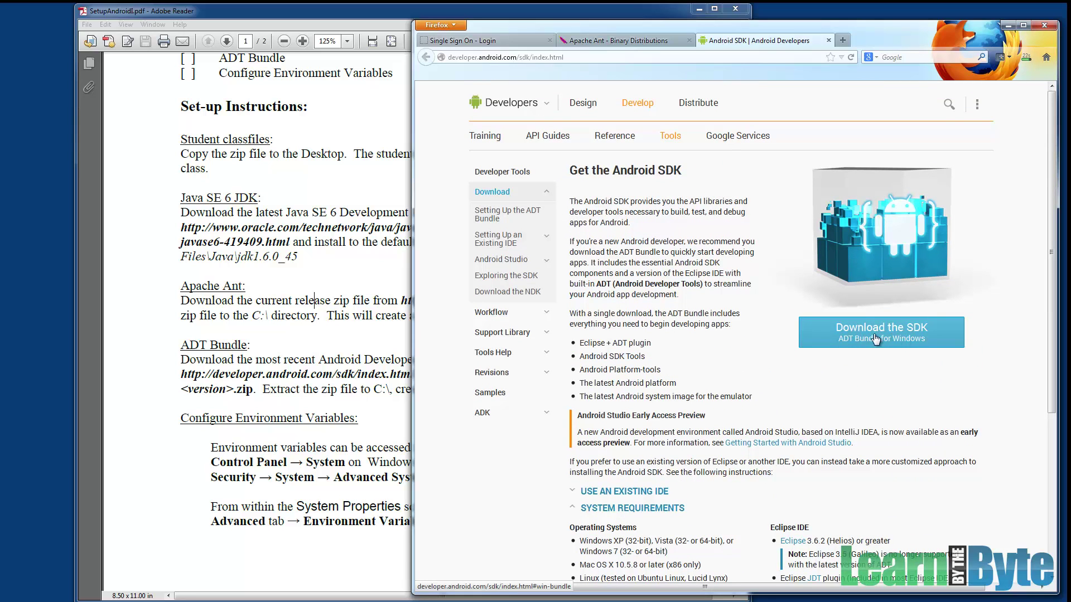
click(893, 341)
click(893, 341)
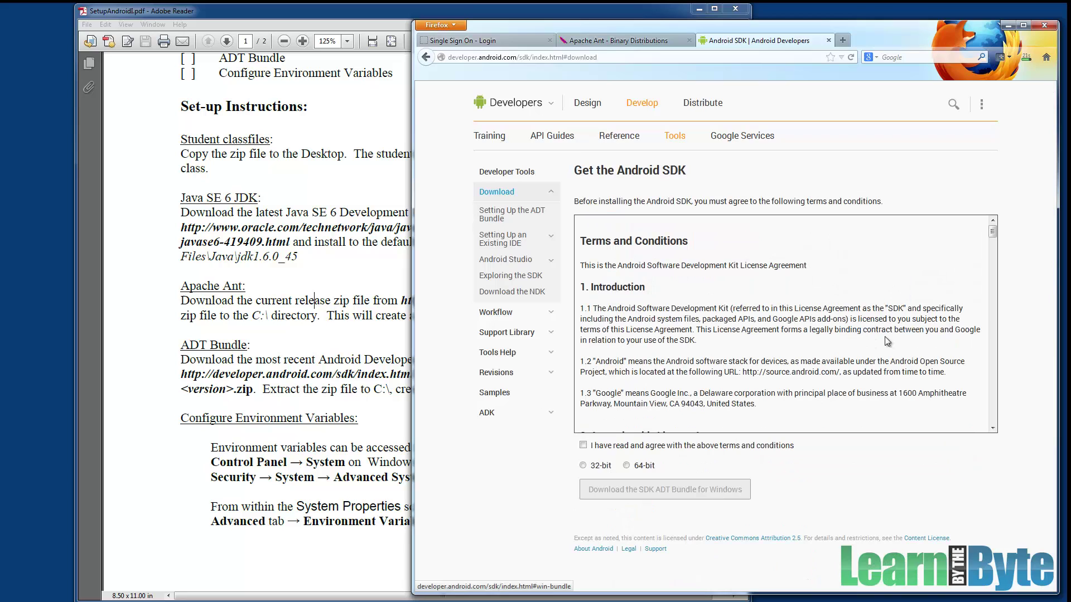
Agree to the terms, save the 64-bit ADT Bundle zip, and check all three downloads.
click(583, 445)
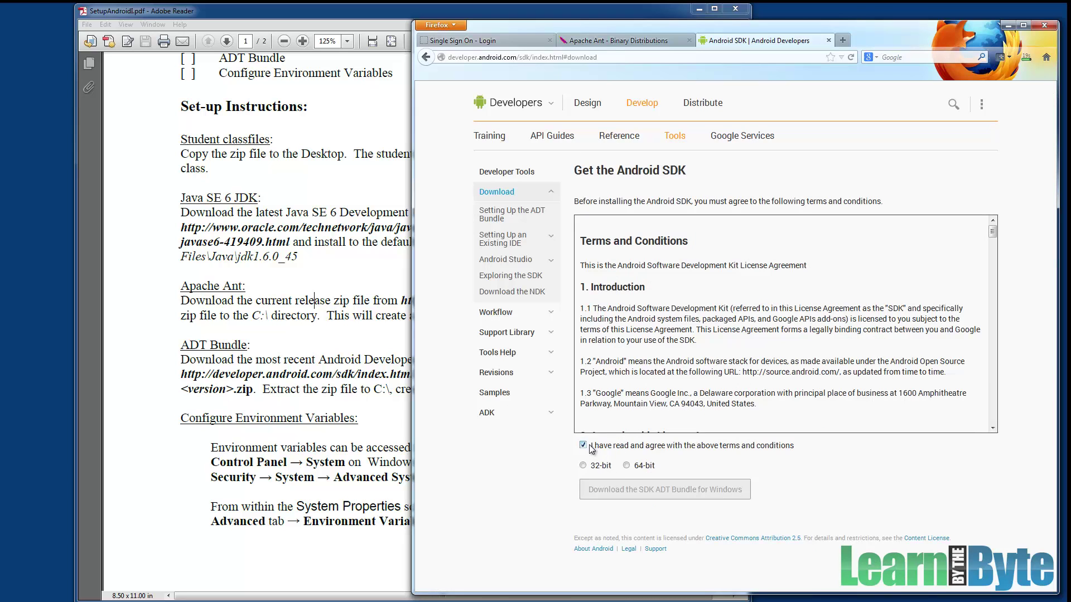
click(627, 466)
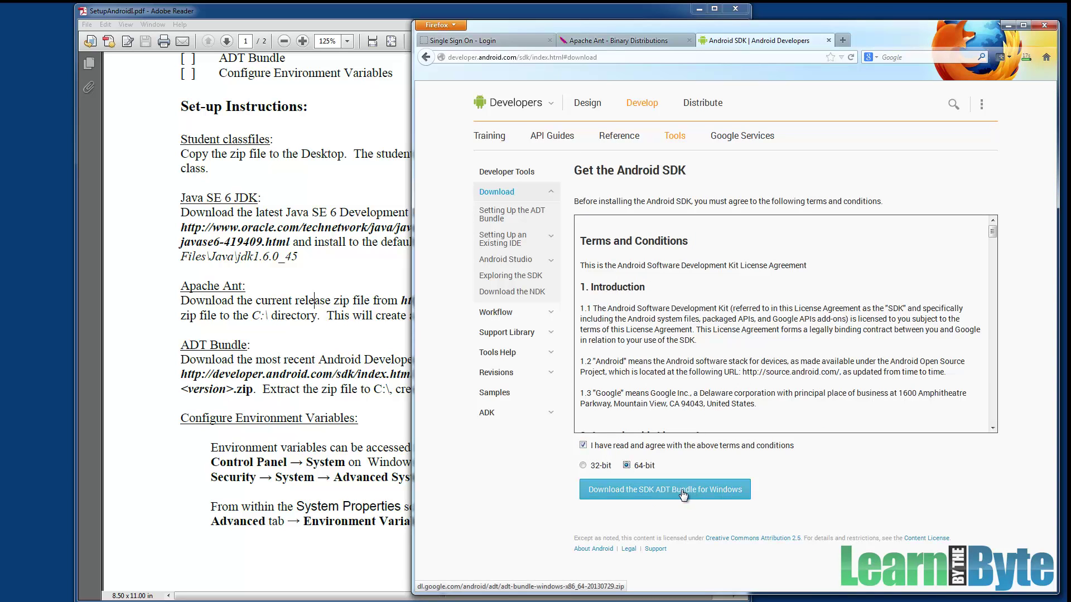
click(682, 489)
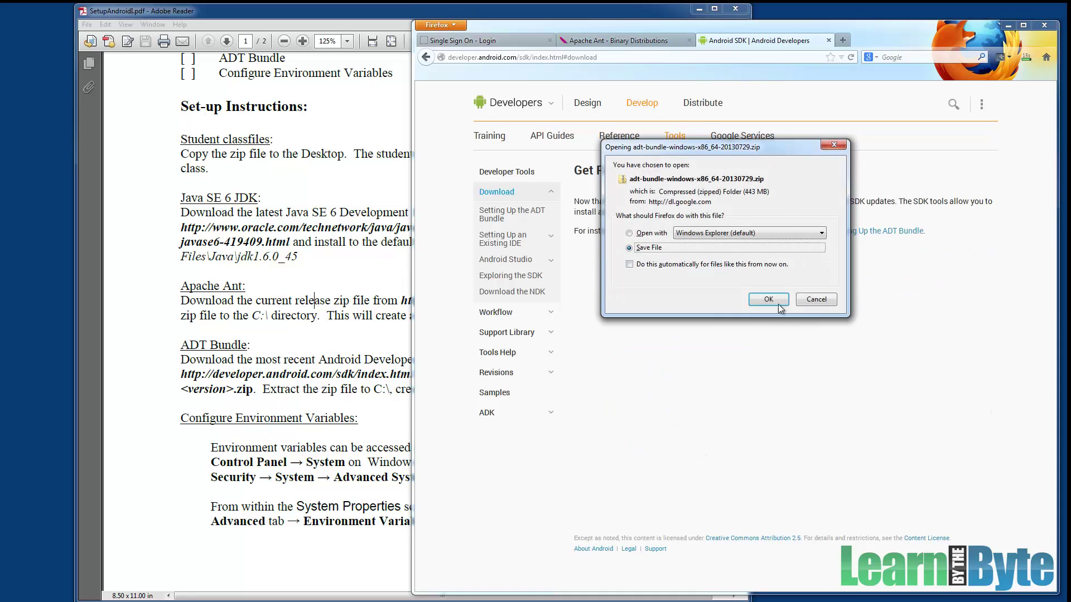
click(778, 304)
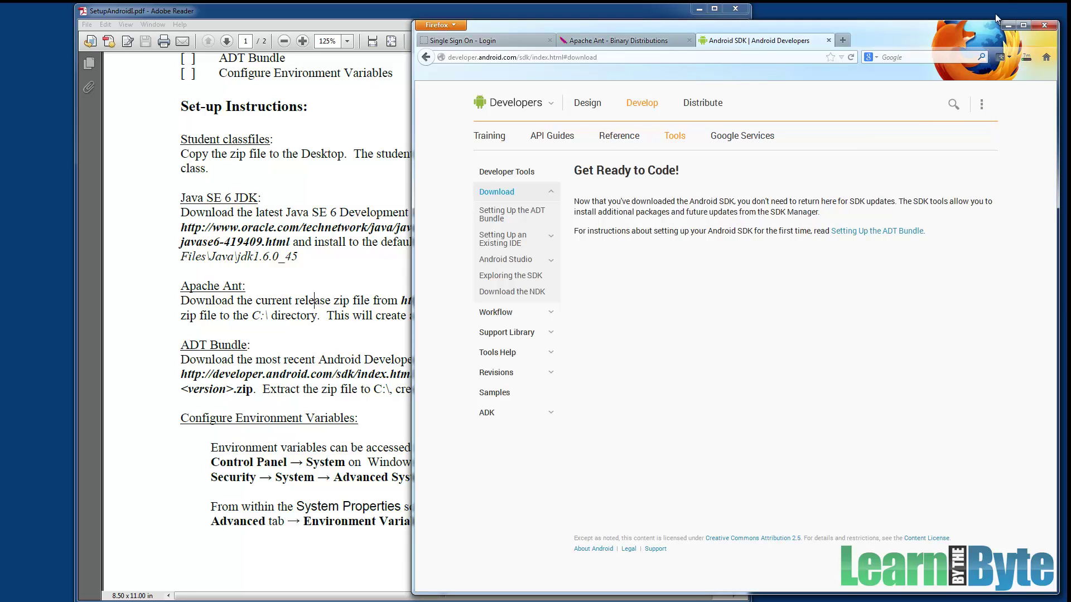
click(1027, 55)
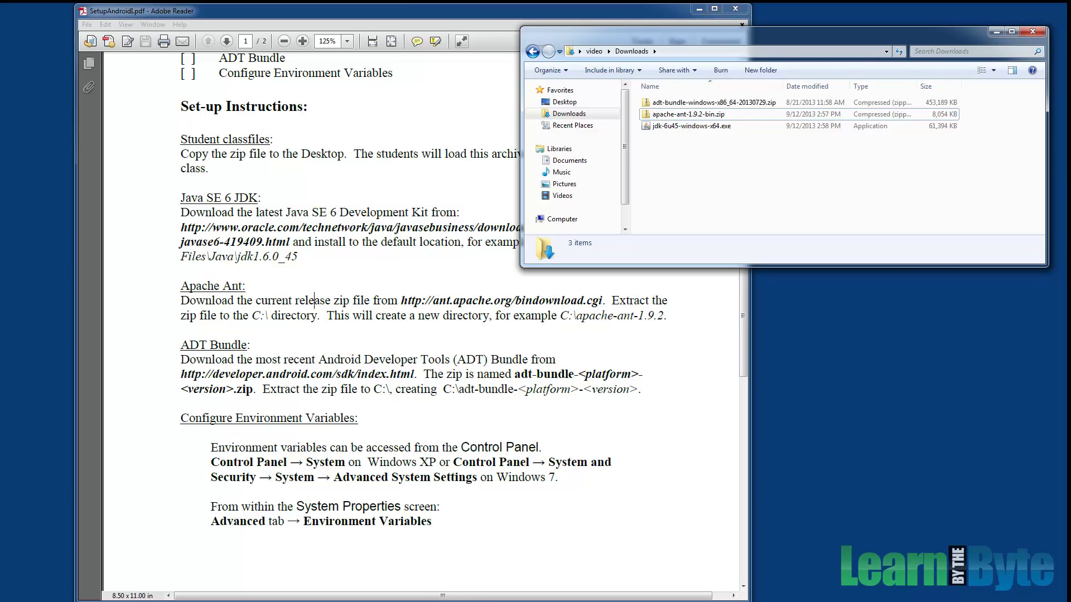
Check the JDK and Ant downloads and the PDF's default-location note, then launch the JDK 6u45 installer.
click(698, 127)
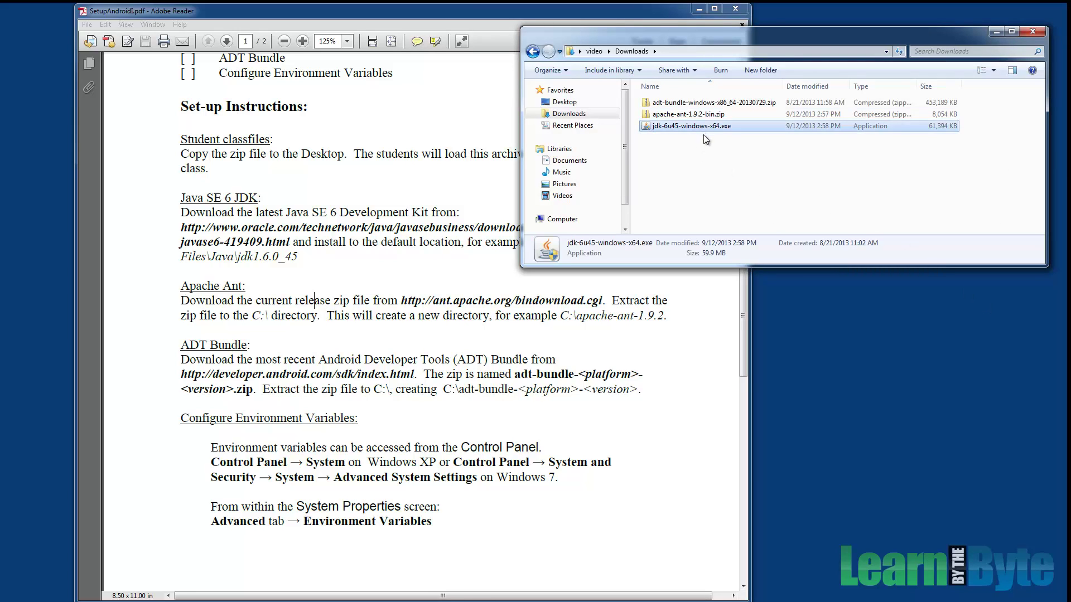
click(718, 113)
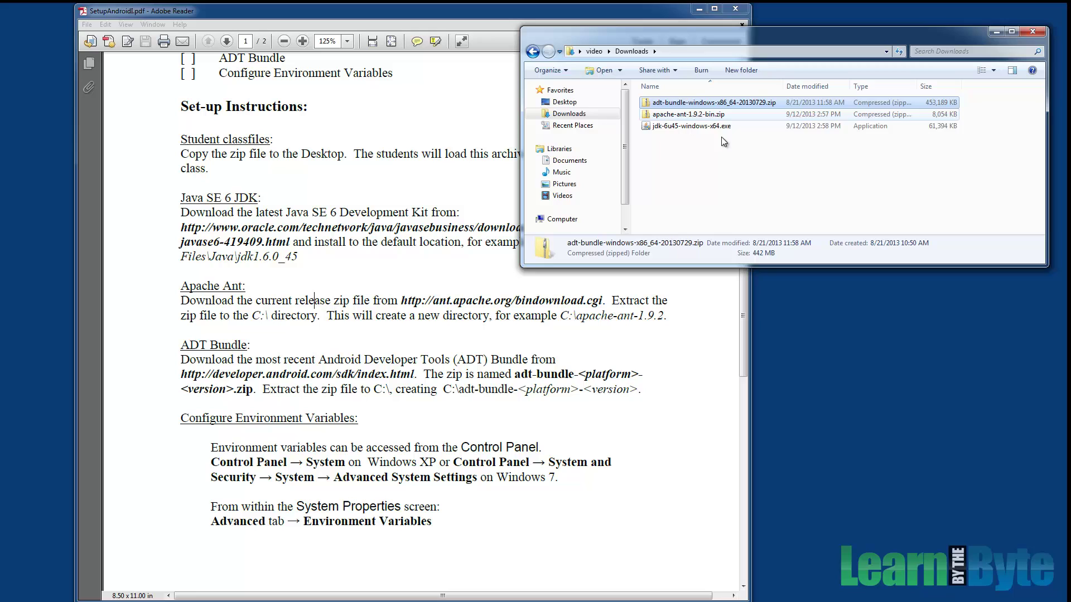
click(383, 244)
drag(292, 241, 461, 244)
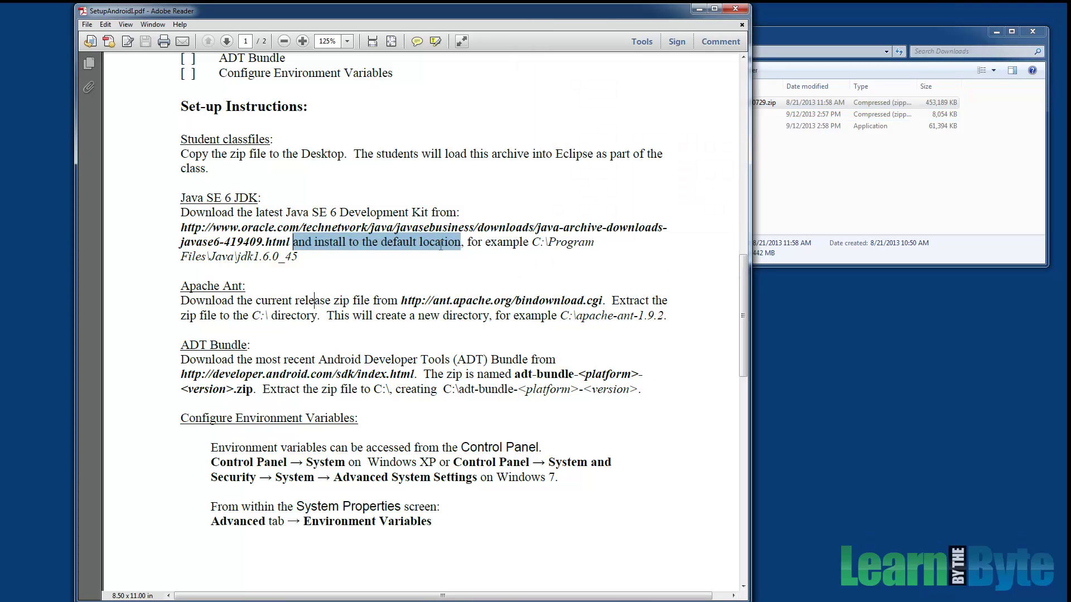
click(764, 183)
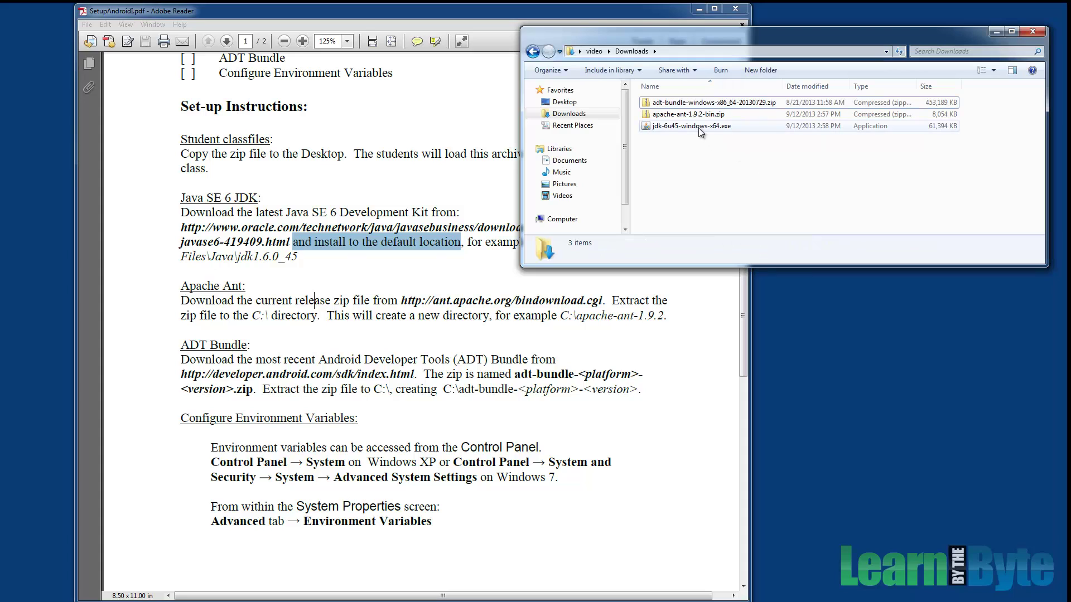
double_click(700, 127)
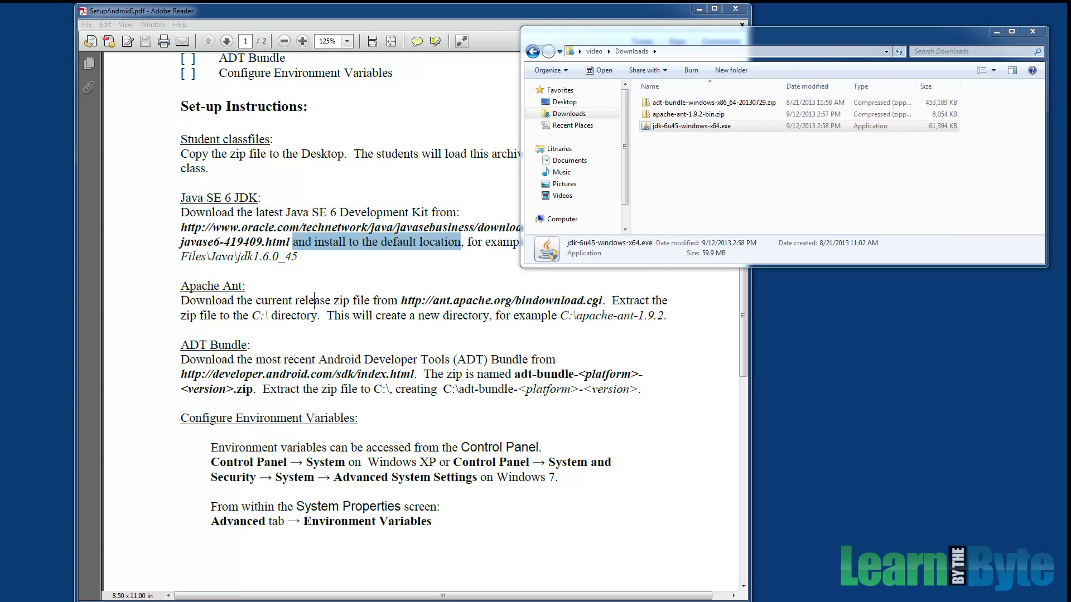
click(753, 311)
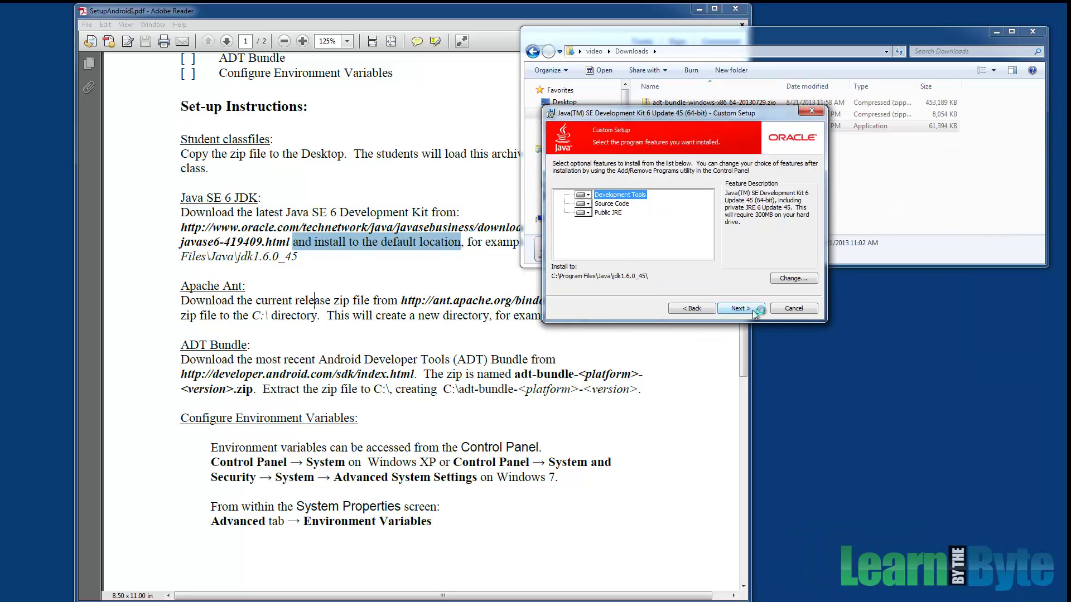
Install JDK 6u45 to C:\Program Files\Java\jdk1.6.0_45 with default JRE folder, then close the installer.
click(753, 311)
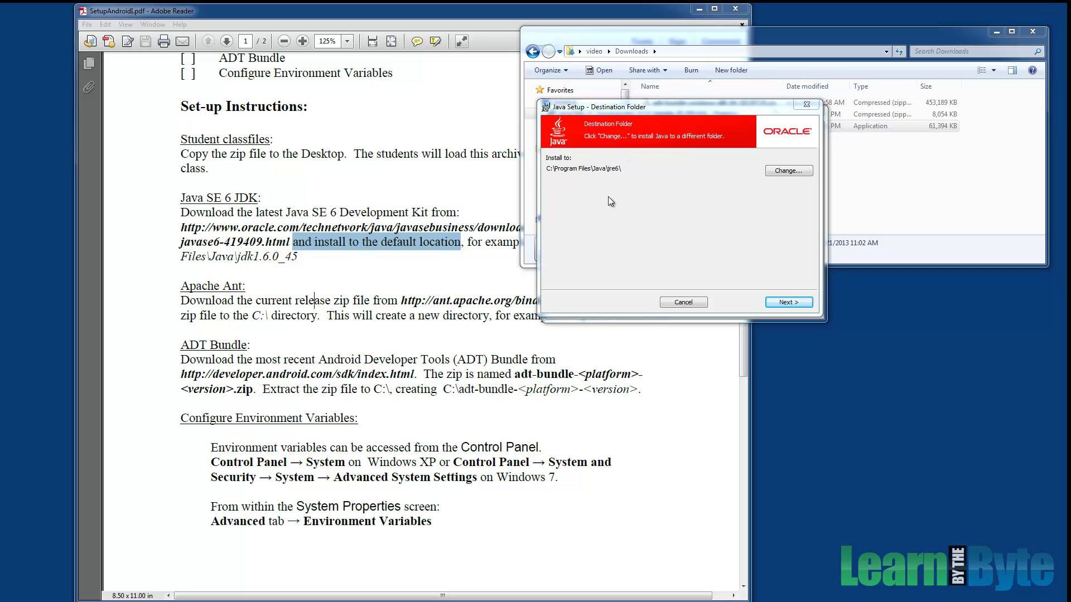
click(789, 302)
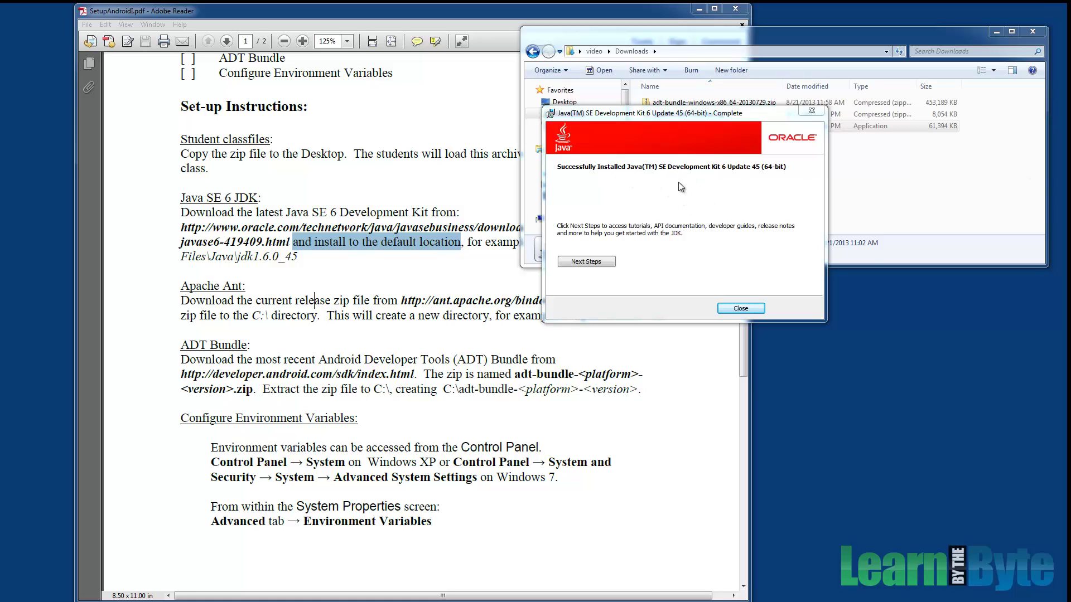
click(746, 309)
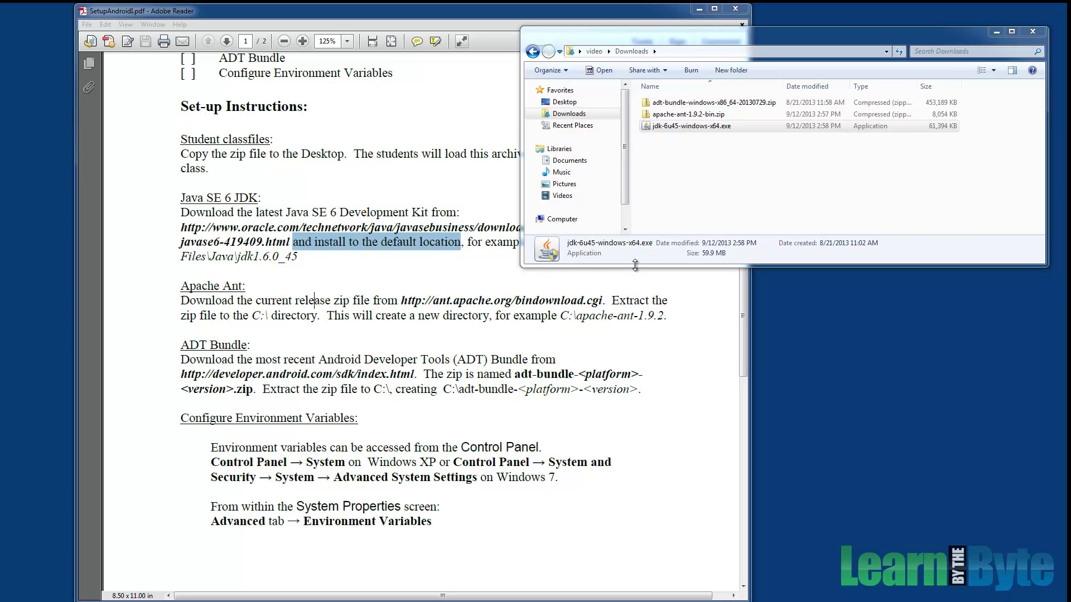
Browse to C:\Program Files\Java and inspect the jdk1.6.0_45 and jre6 folders.
key(super+e)
double_click(716, 132)
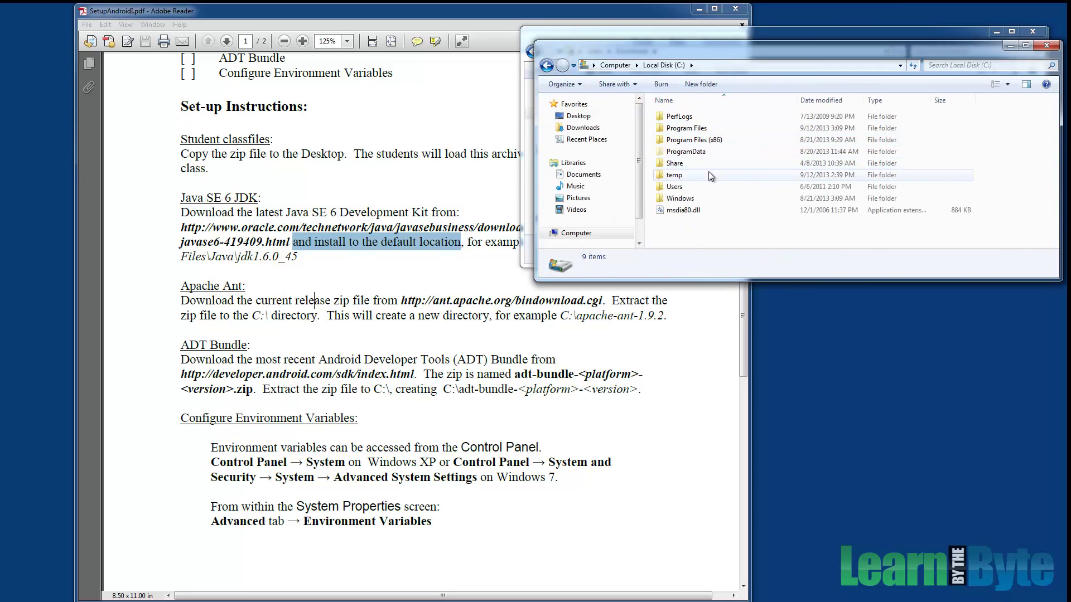
double_click(687, 128)
double_click(677, 191)
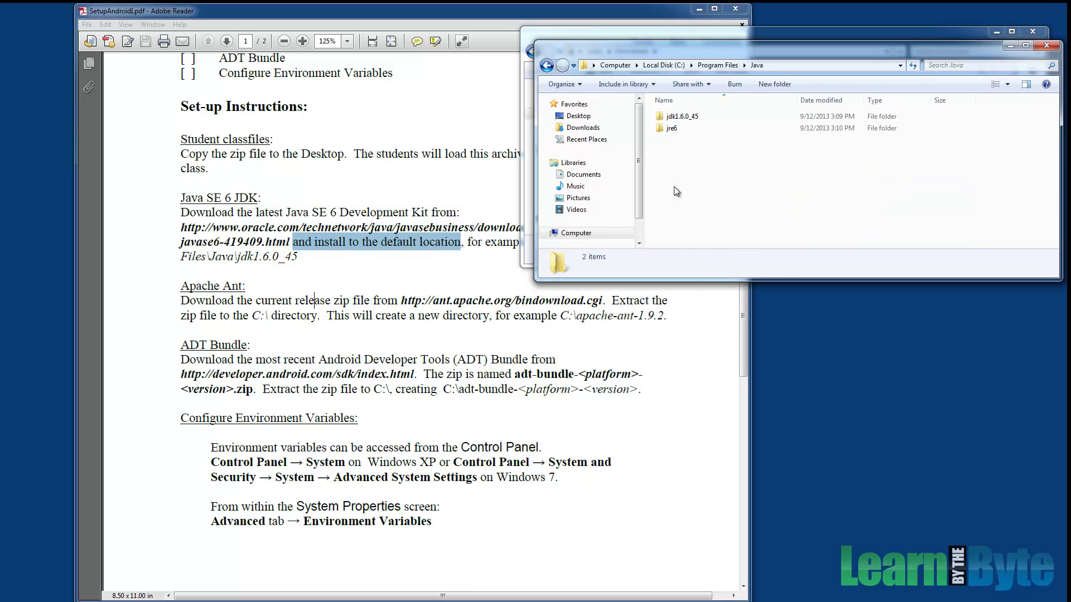
double_click(682, 116)
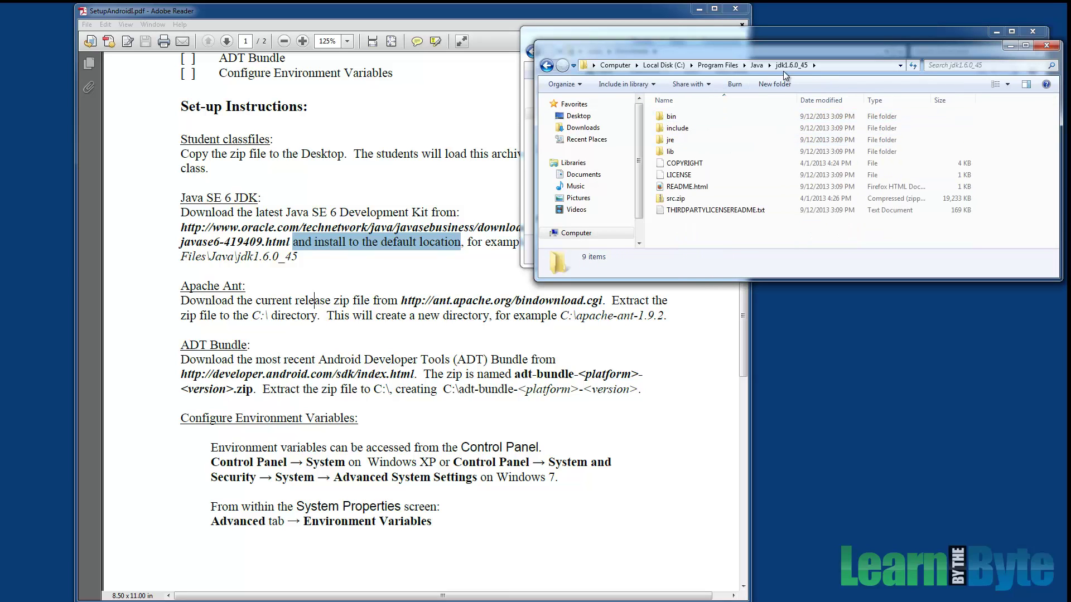
click(547, 66)
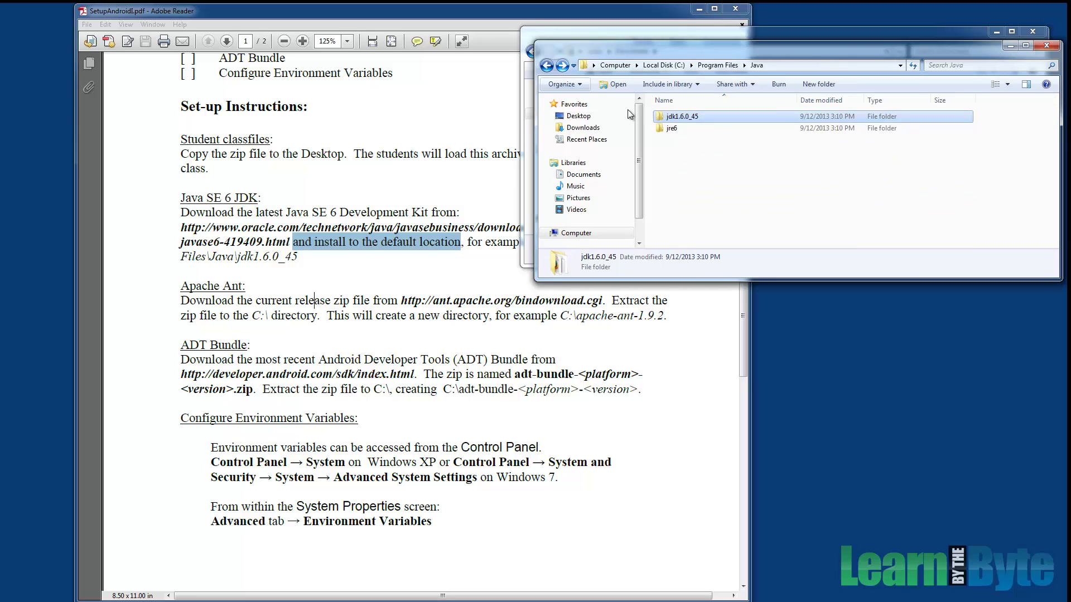
click(677, 128)
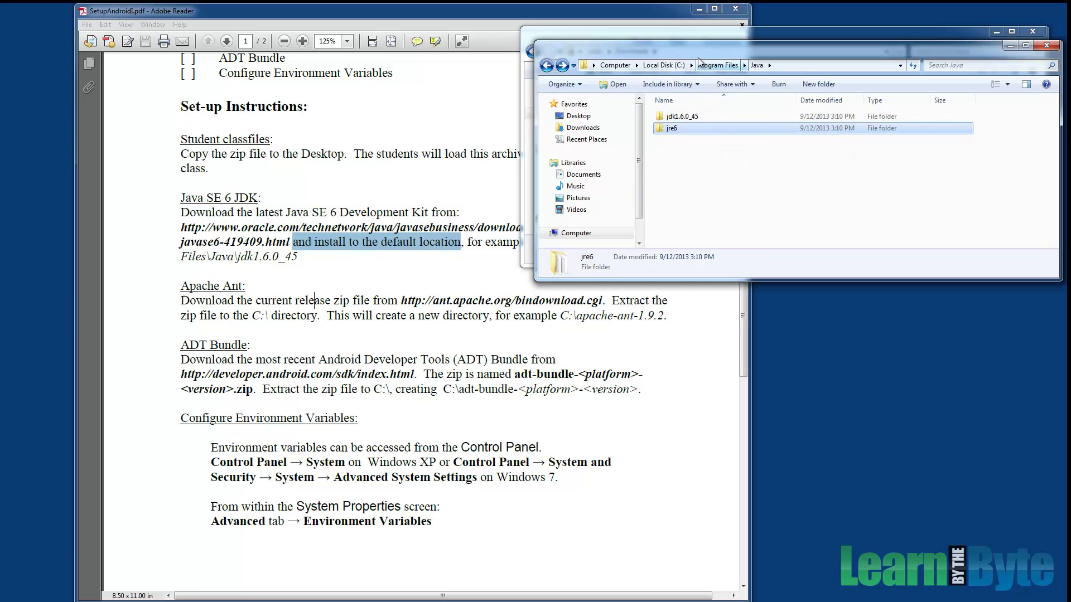
Return to the setup PDF and highlight the install-to-default-location JDK instruction.
click(395, 250)
drag(293, 244, 462, 245)
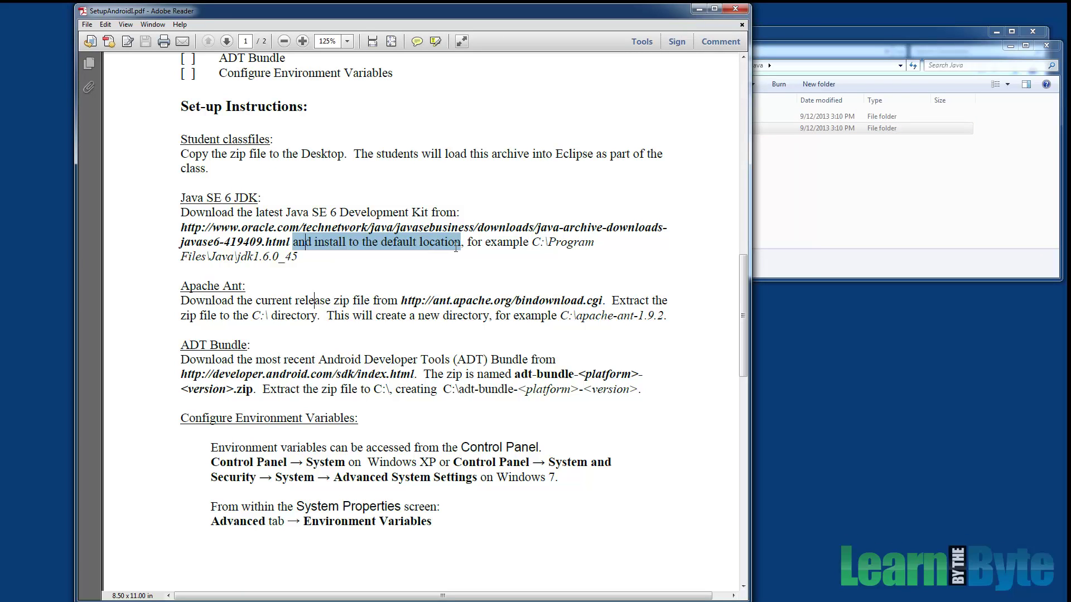
click(272, 294)
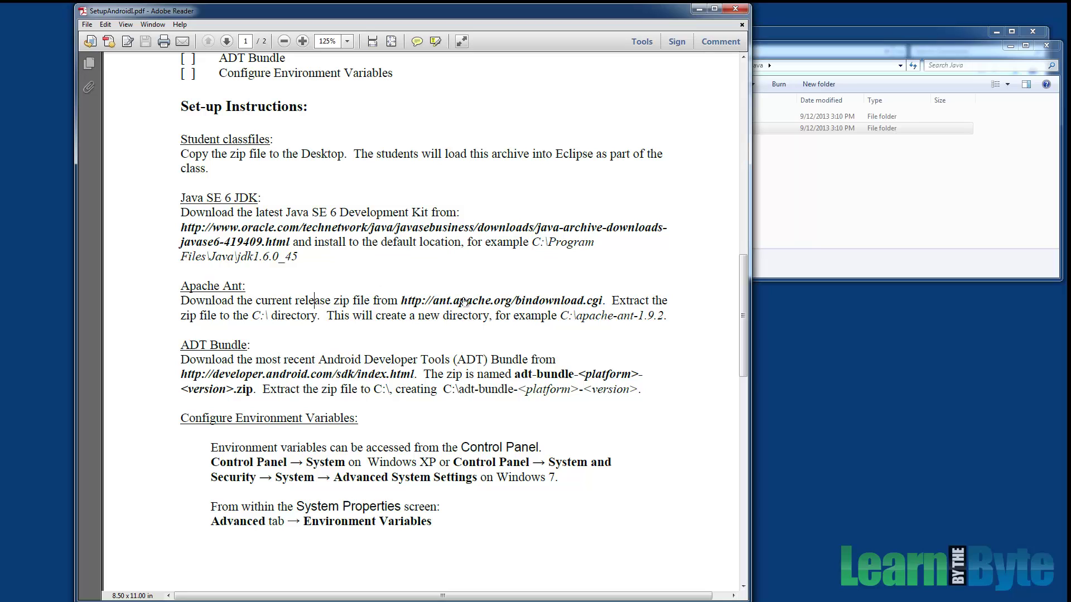
Extract apache-ant-1.9.2-bin.zip from Downloads with Extract All into c:\.
drag(180, 316, 316, 315)
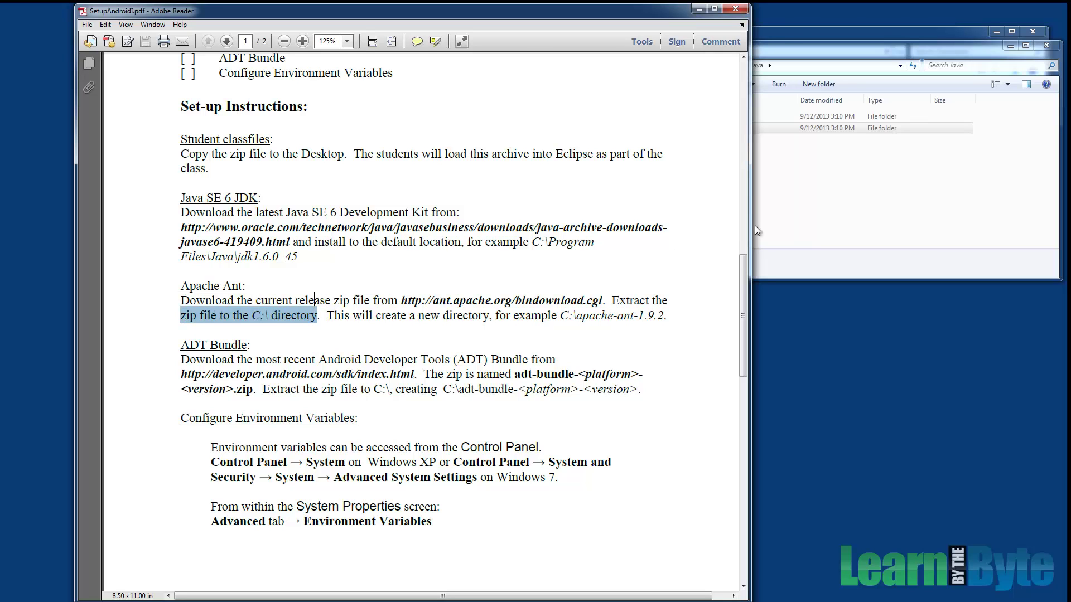
click(757, 230)
drag(762, 48, 750, 240)
click(771, 170)
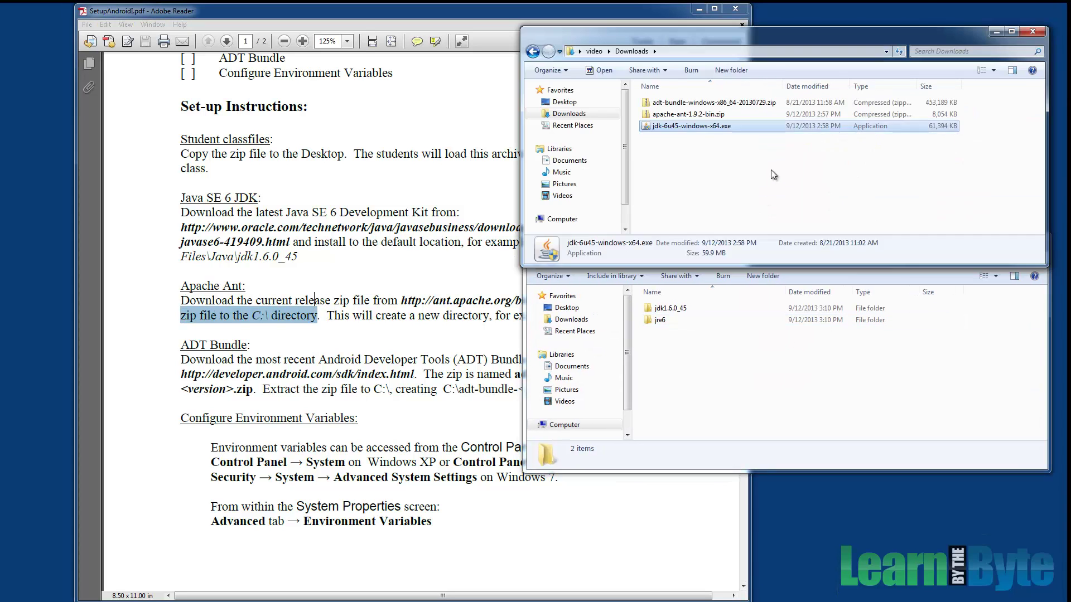
click(686, 115)
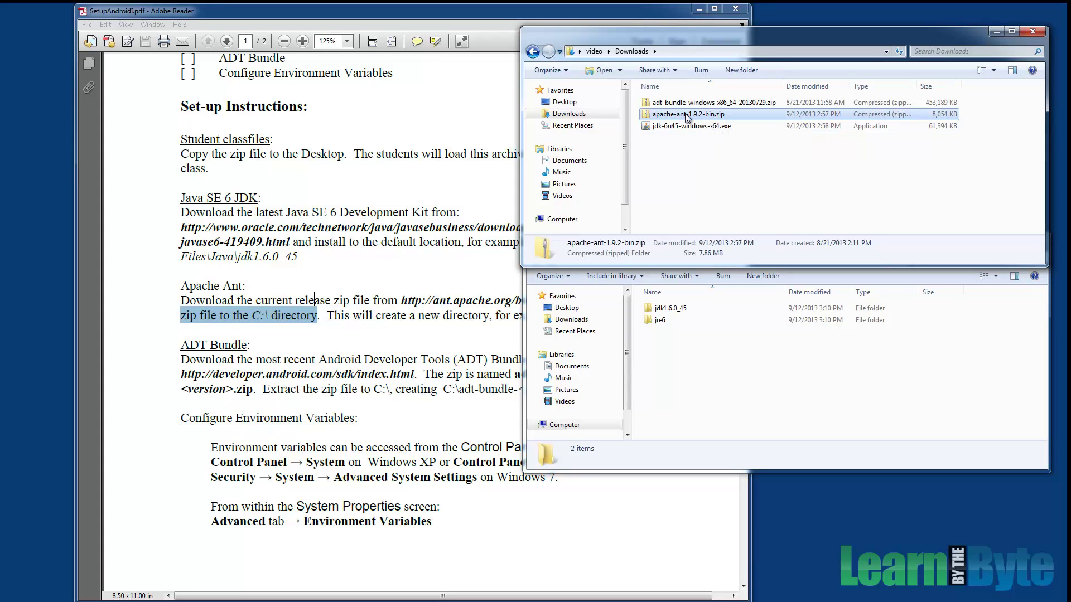
right_click(686, 115)
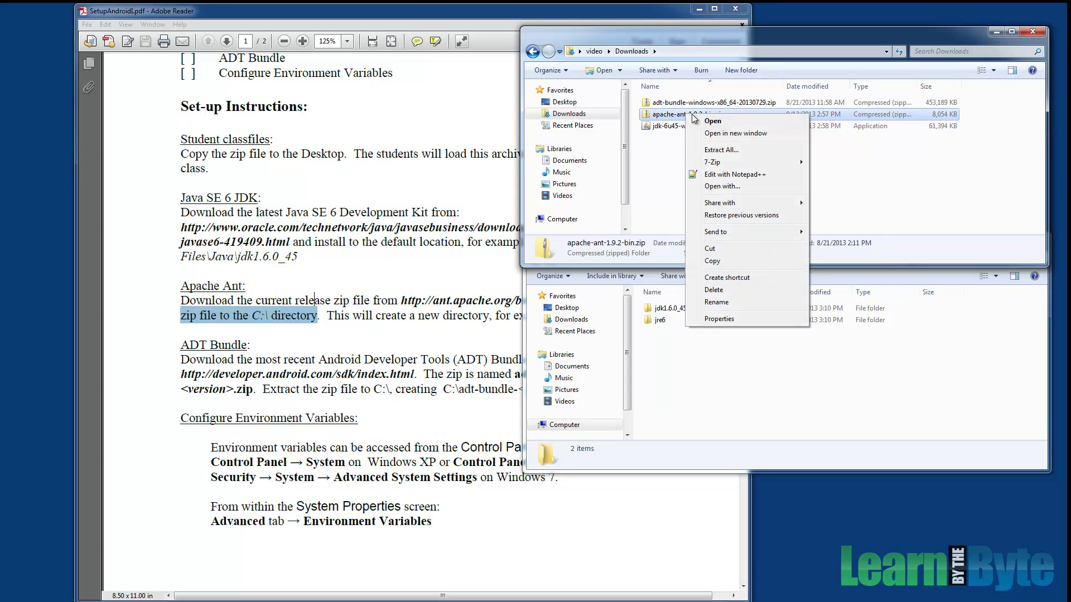
click(739, 151)
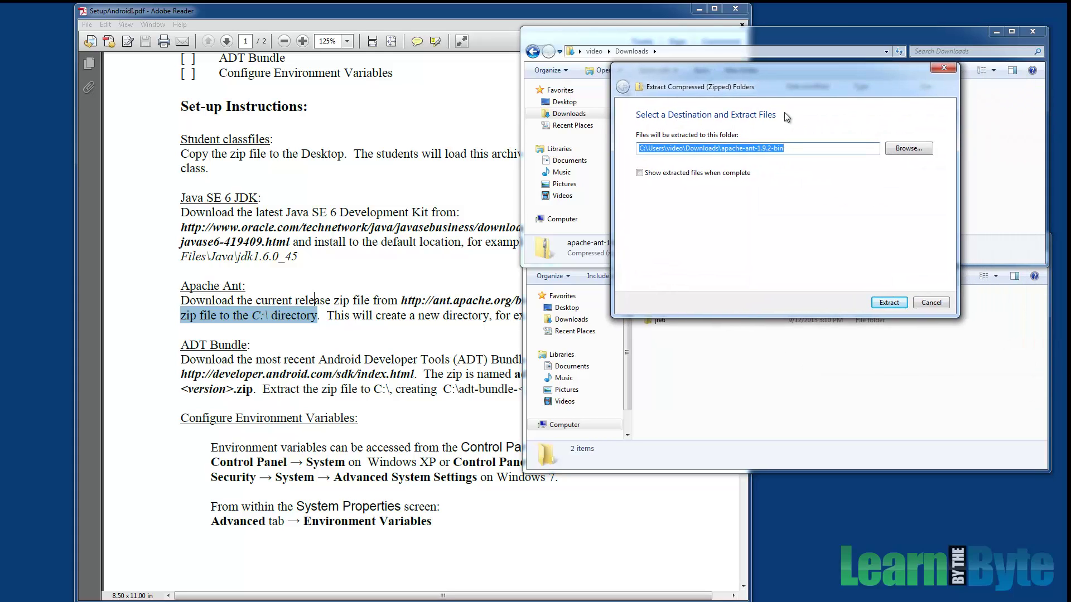
text(c:\)
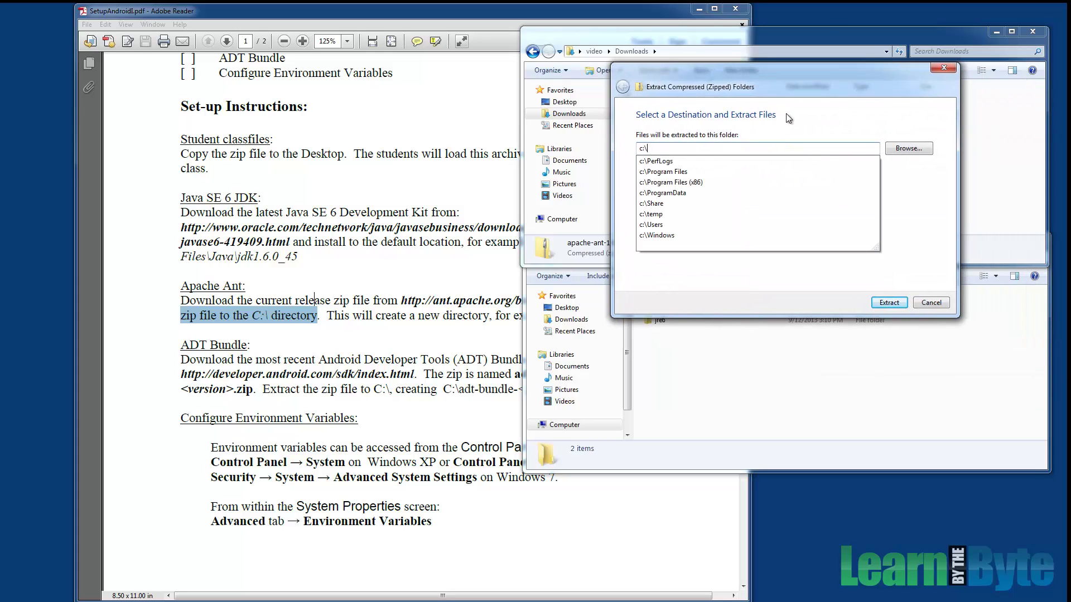
key(Return)
key(Return)
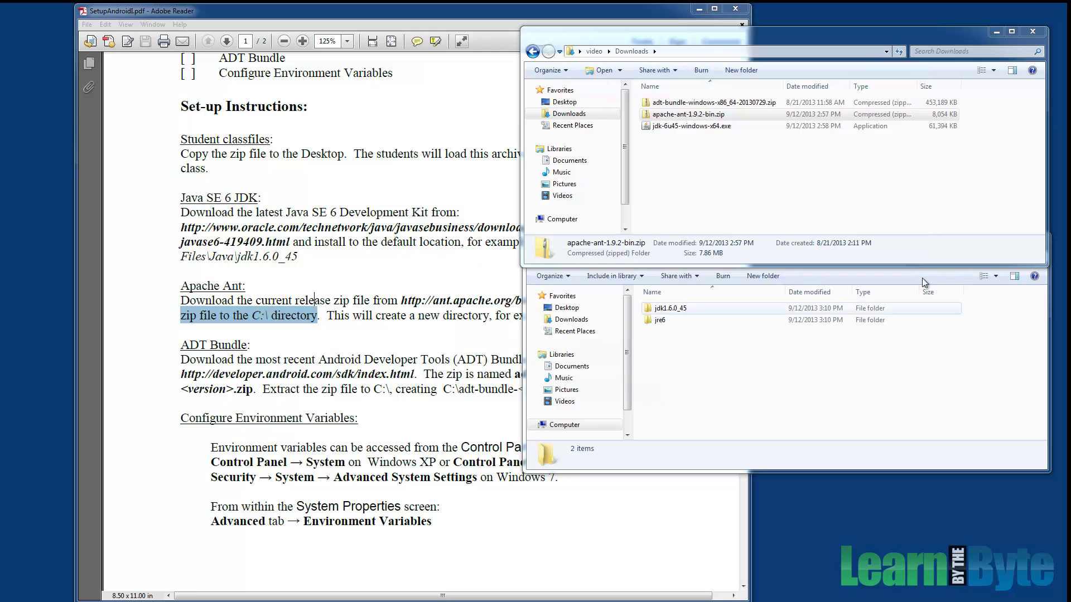
Open C:\apache-ant-1.9.2 to verify its contents, then return to the setup PDF.
click(750, 365)
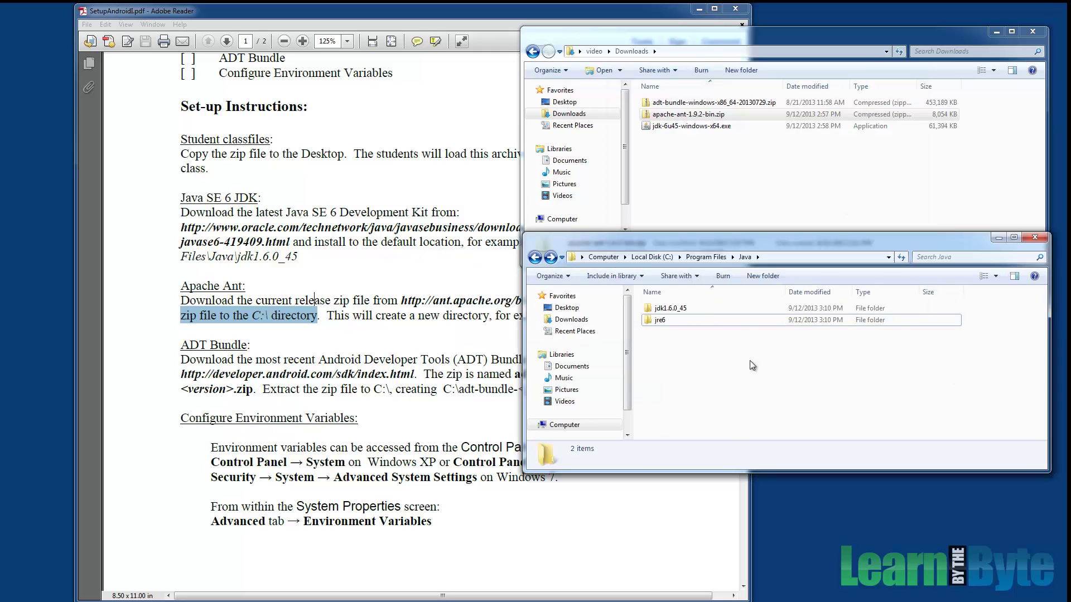
click(651, 257)
click(680, 310)
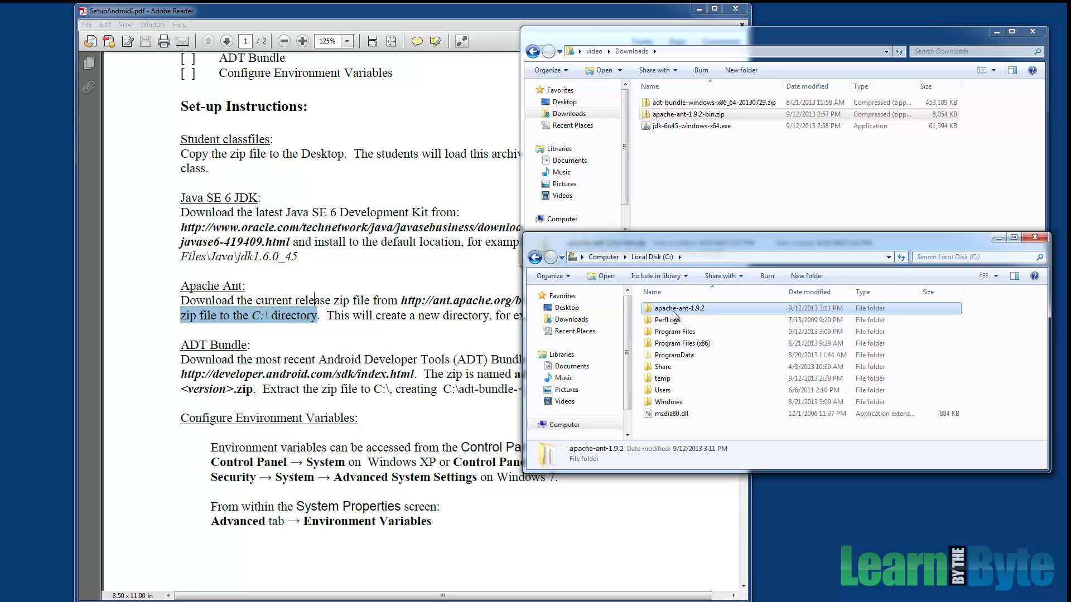
double_click(687, 311)
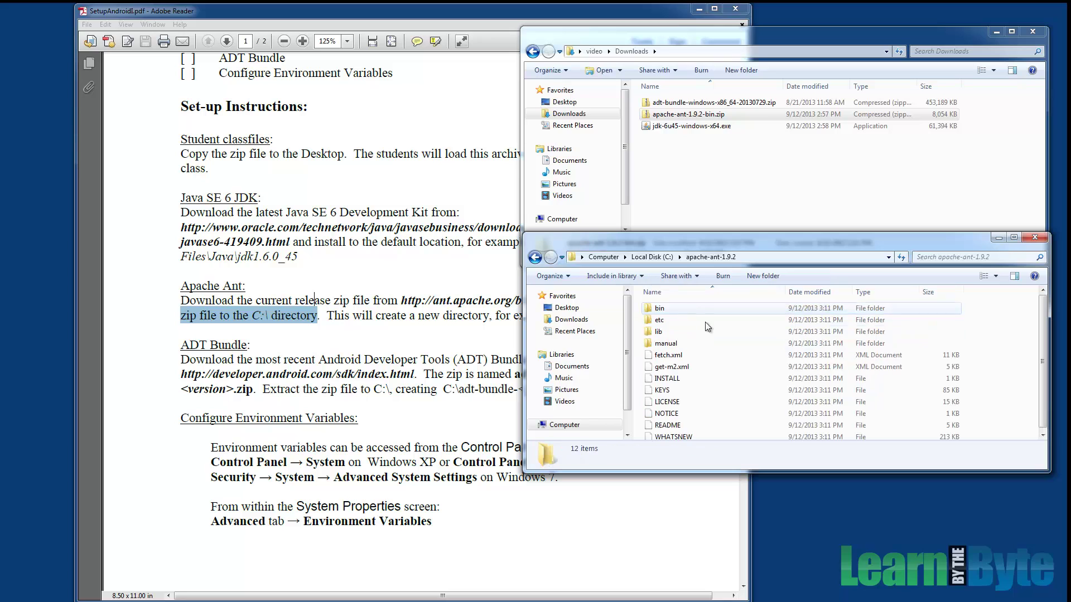
click(534, 257)
click(401, 357)
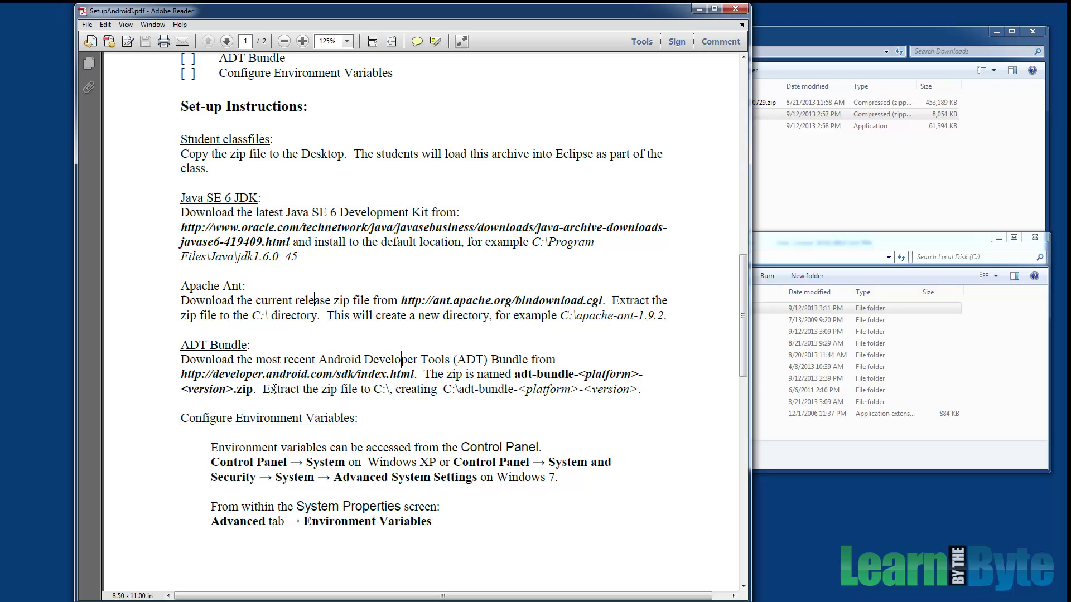
Extract the adt-bundle zip from Downloads with Extract All into c:\.
drag(263, 389, 437, 397)
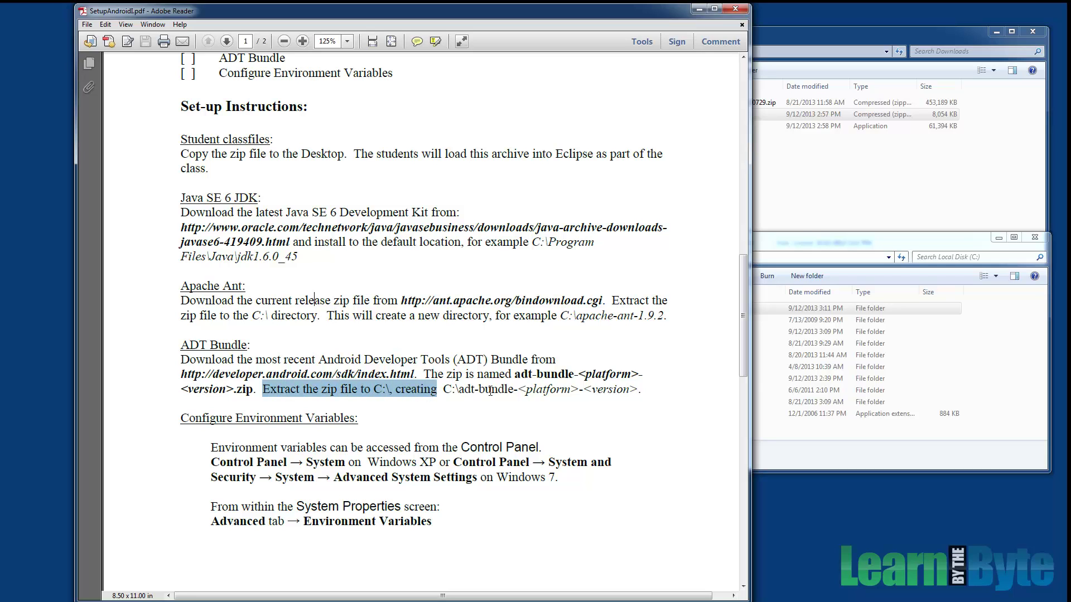
click(797, 215)
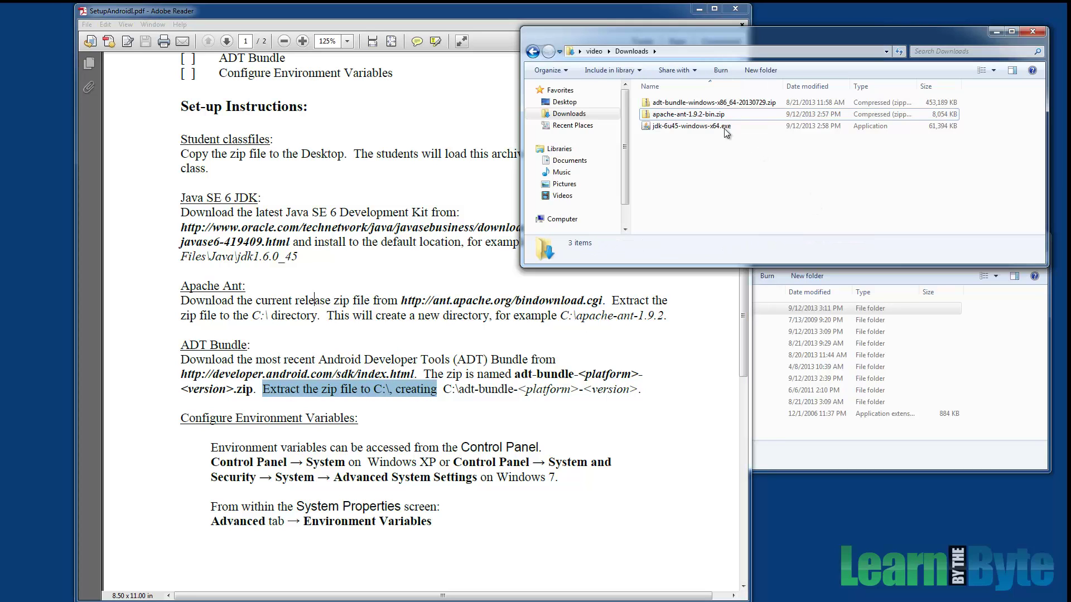
click(688, 105)
right_click(687, 106)
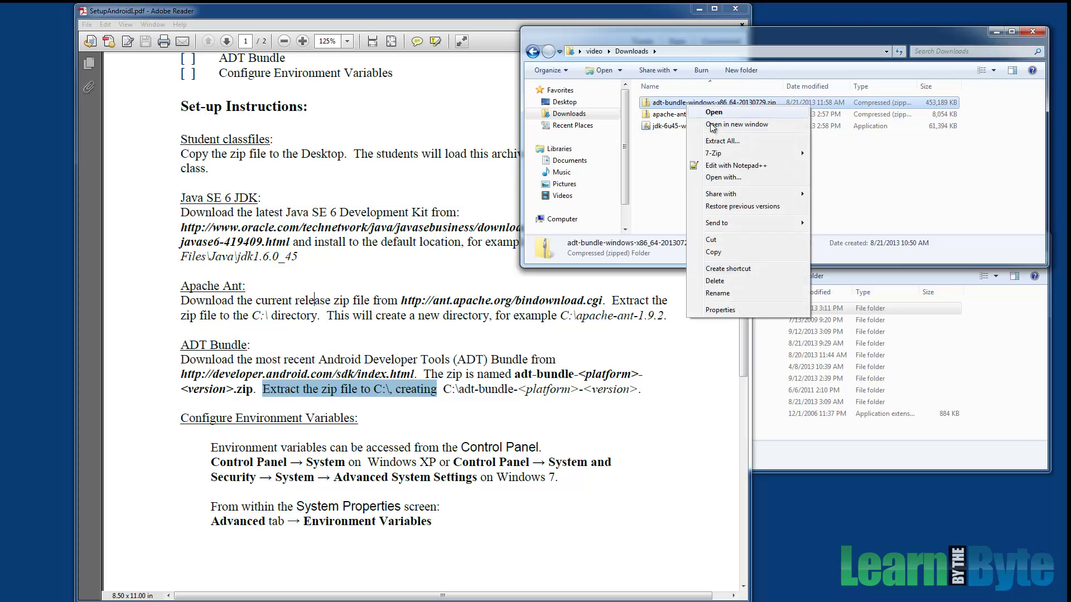
click(1063, 162)
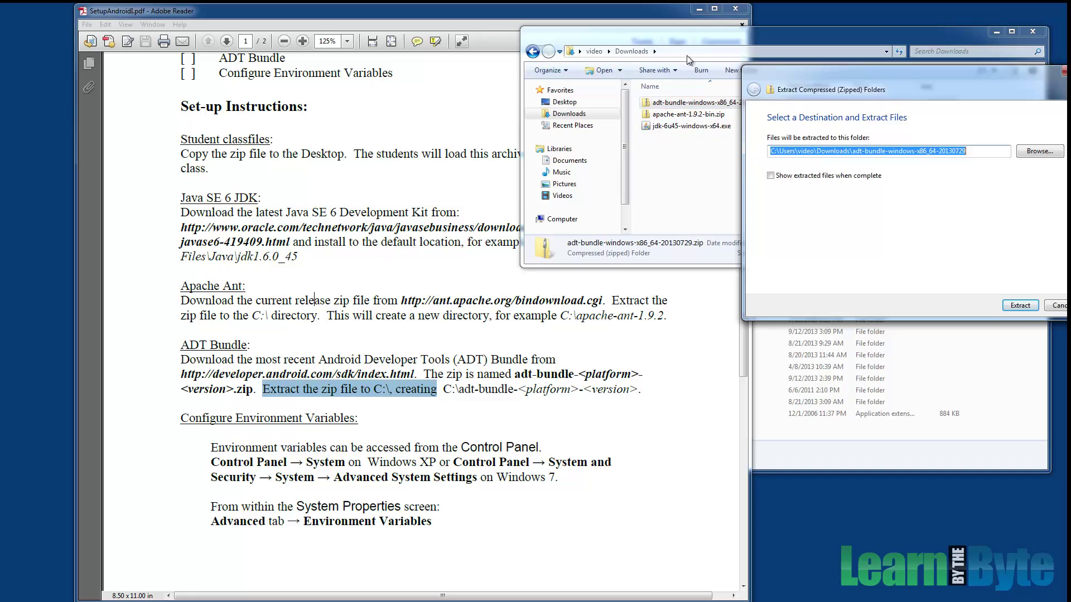
drag(846, 56, 647, 59)
text(c:\)
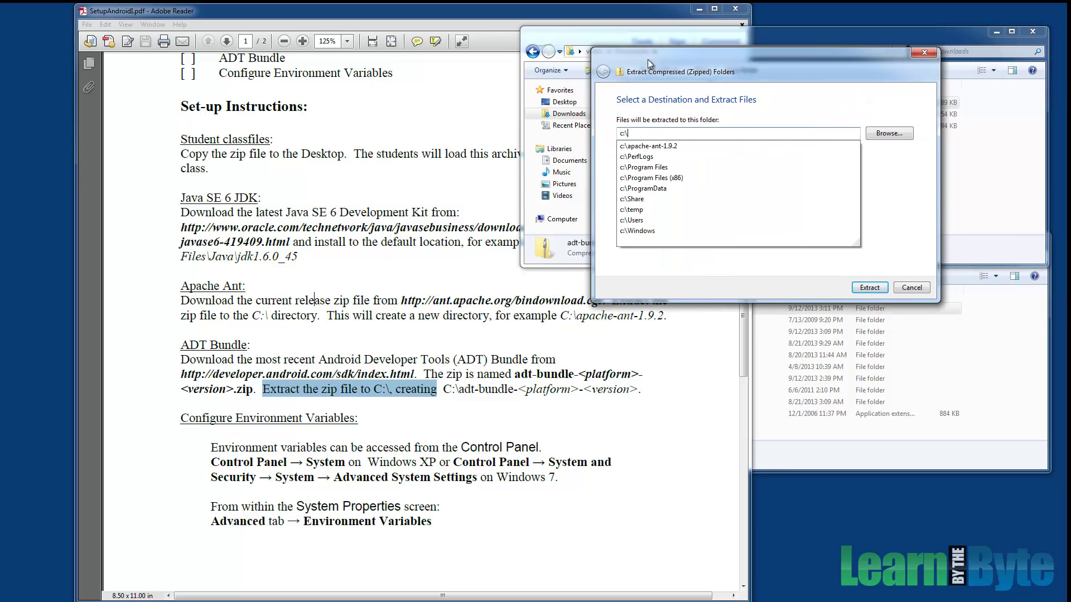
click(874, 288)
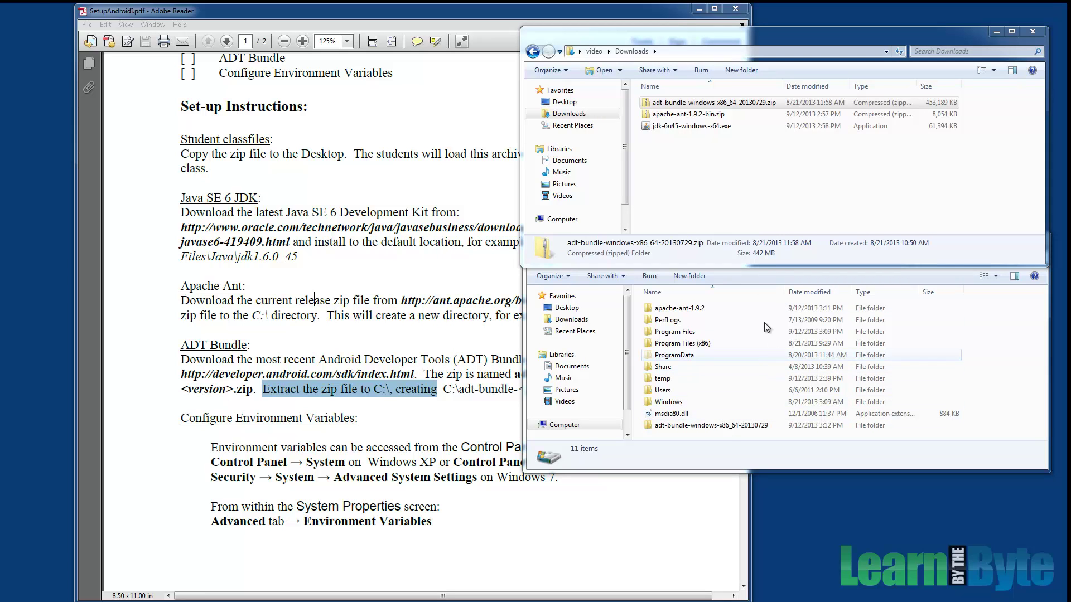
click(745, 463)
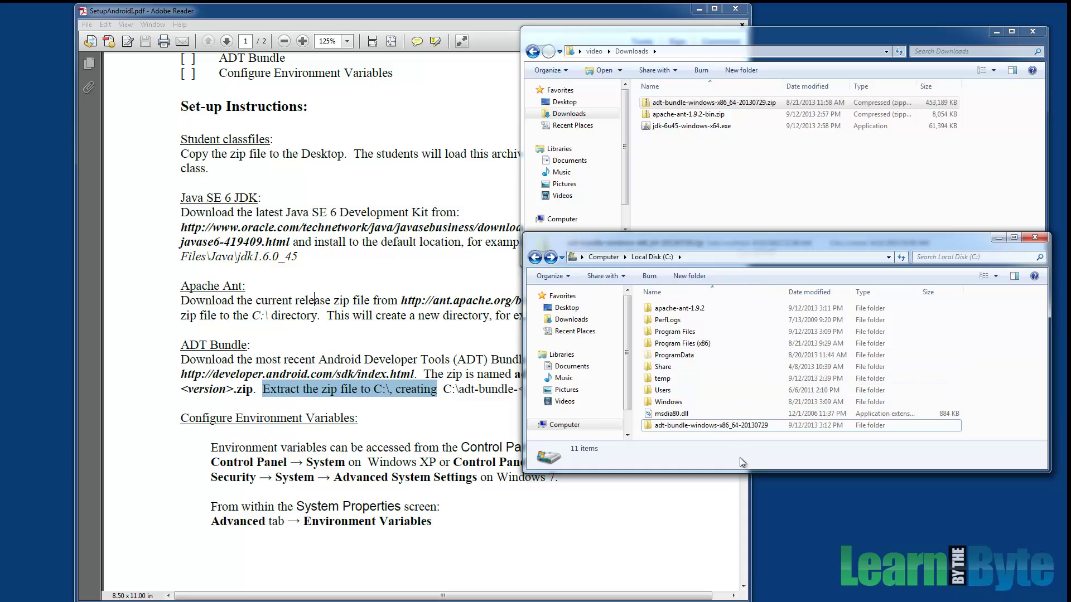
click(704, 426)
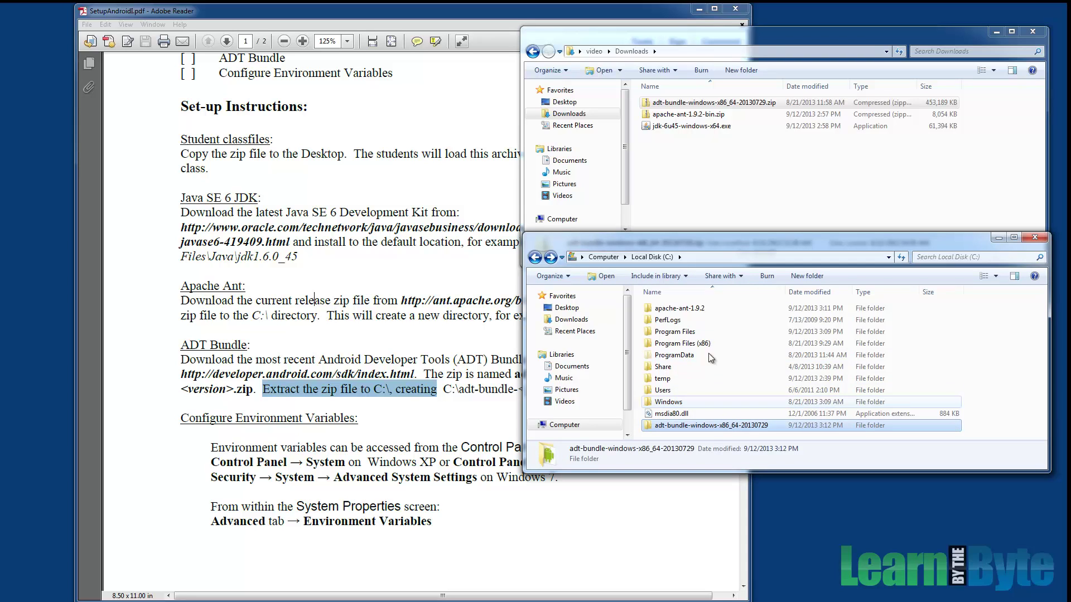
double_click(685, 427)
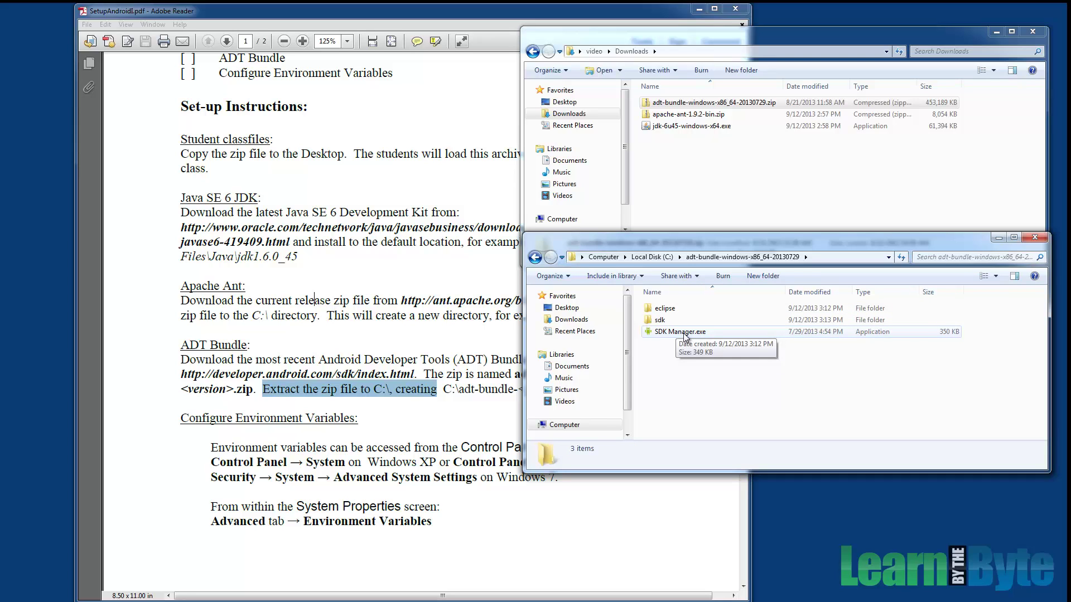
click(426, 301)
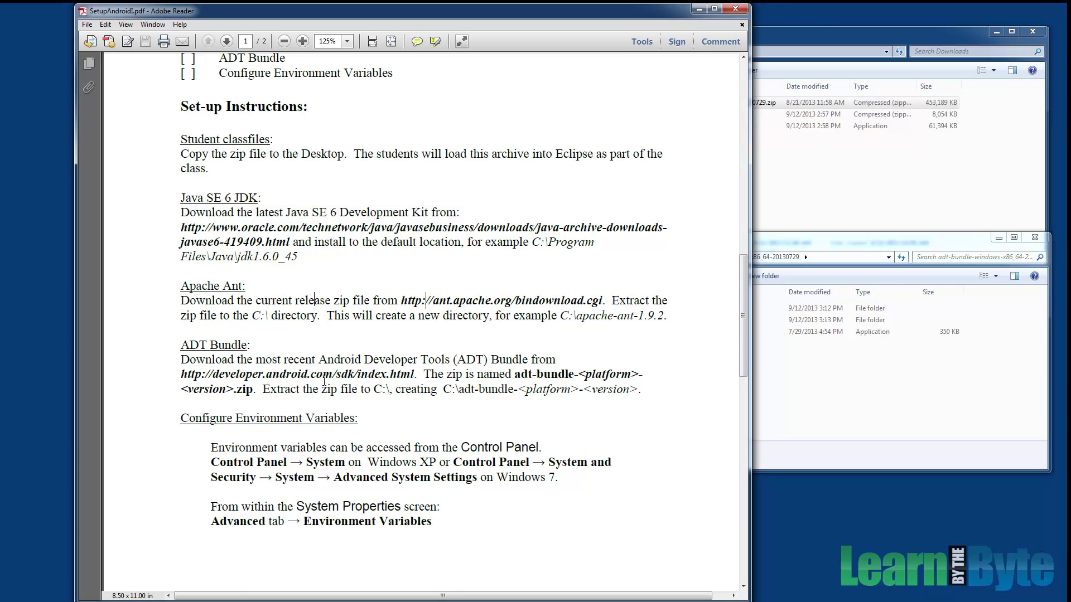
scroll(324, 381, down, 10)
scroll(322, 379, up, 10)
drag(189, 419, 381, 477)
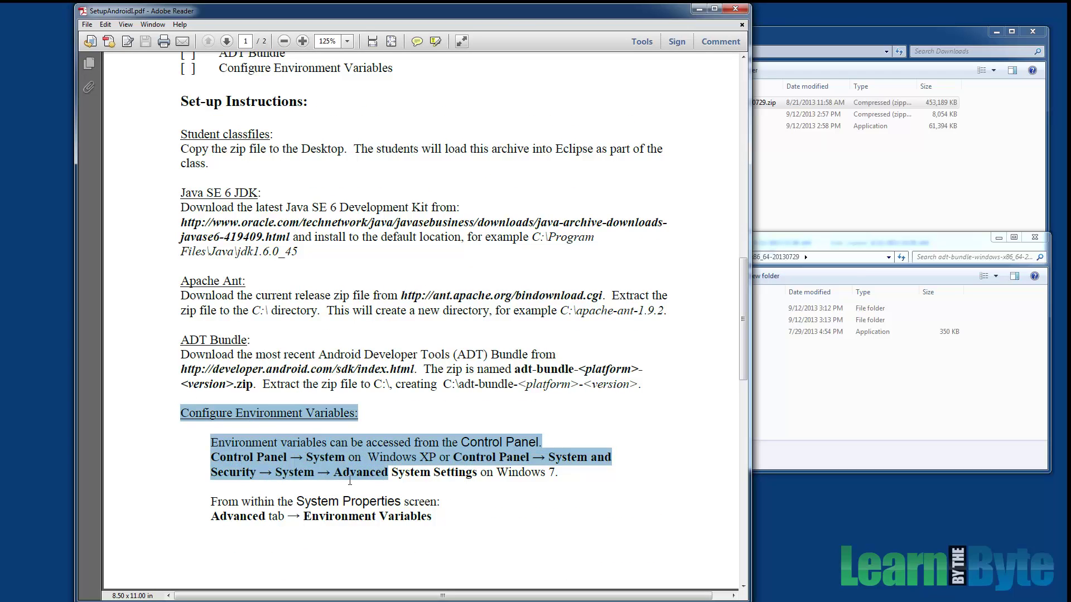
scroll(427, 446, down, 10)
scroll(290, 443, down, 1)
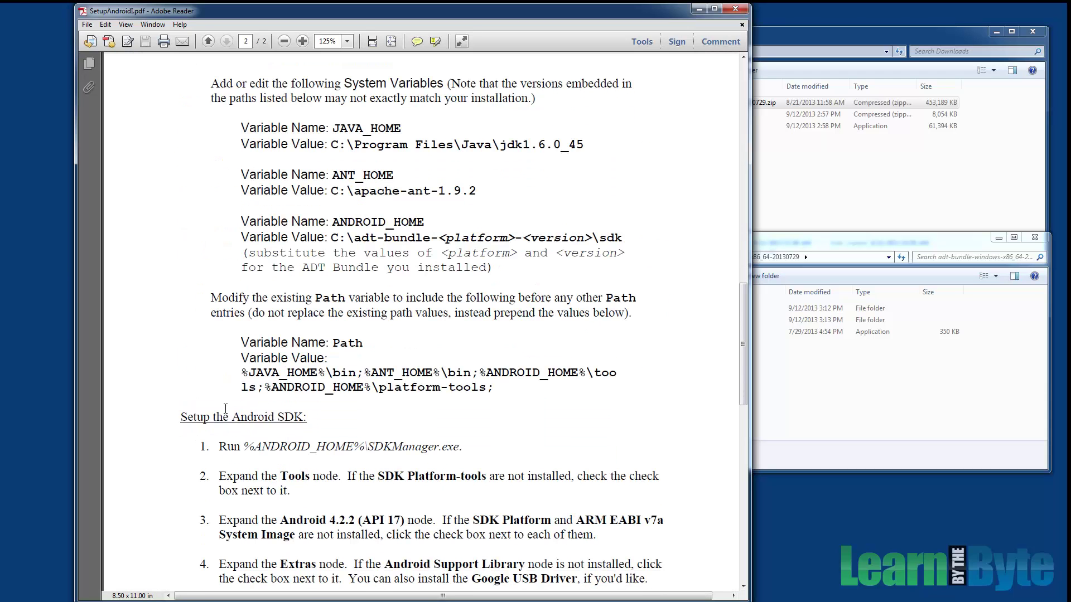
drag(210, 413, 471, 481)
scroll(357, 491, down, 1)
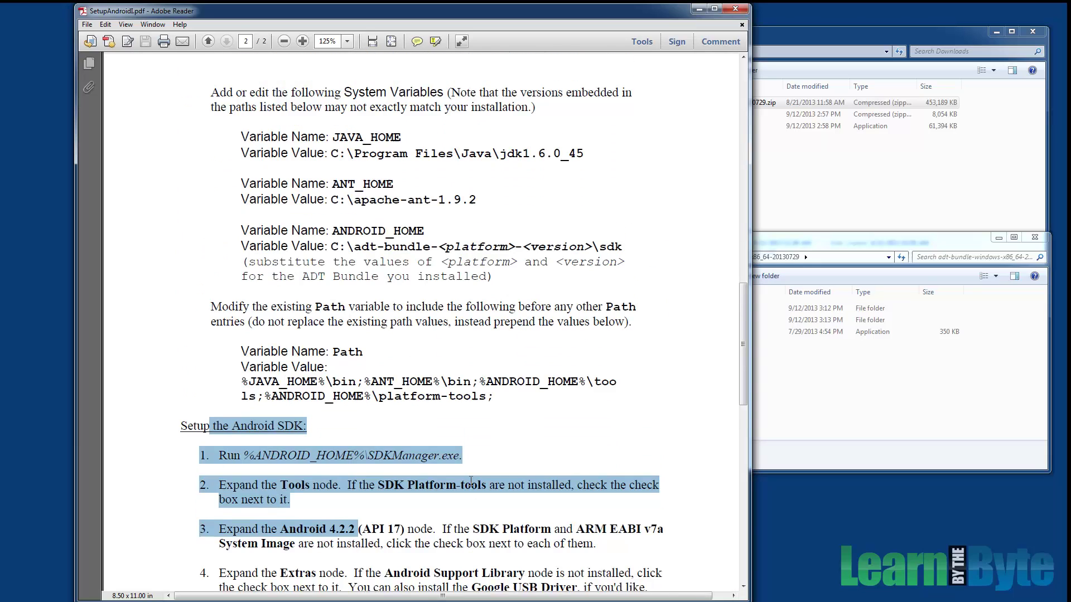
scroll(471, 481, up, 10)
scroll(466, 481, down, 1)
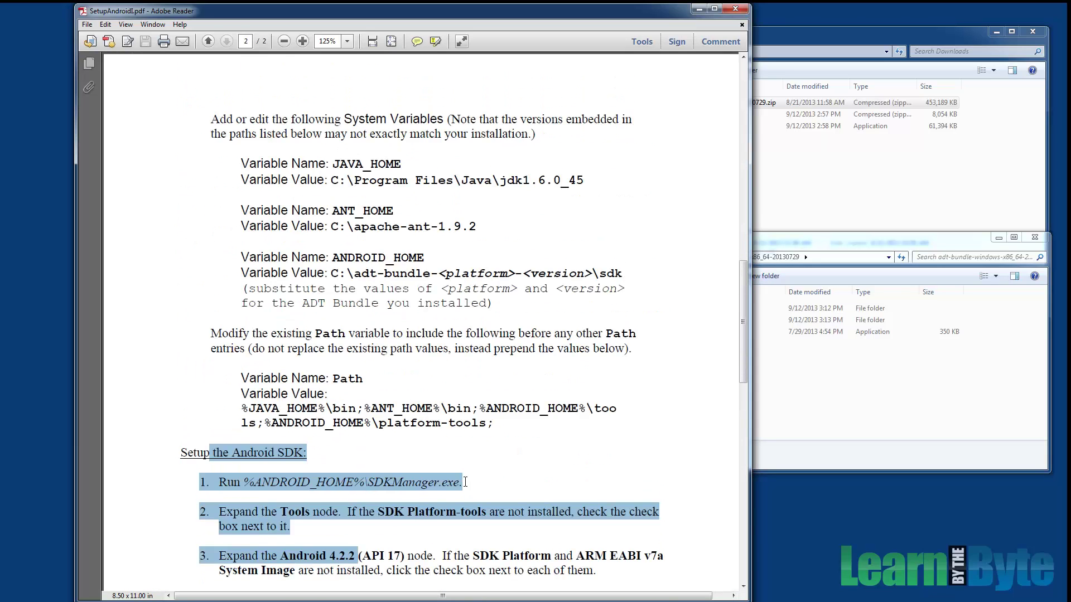